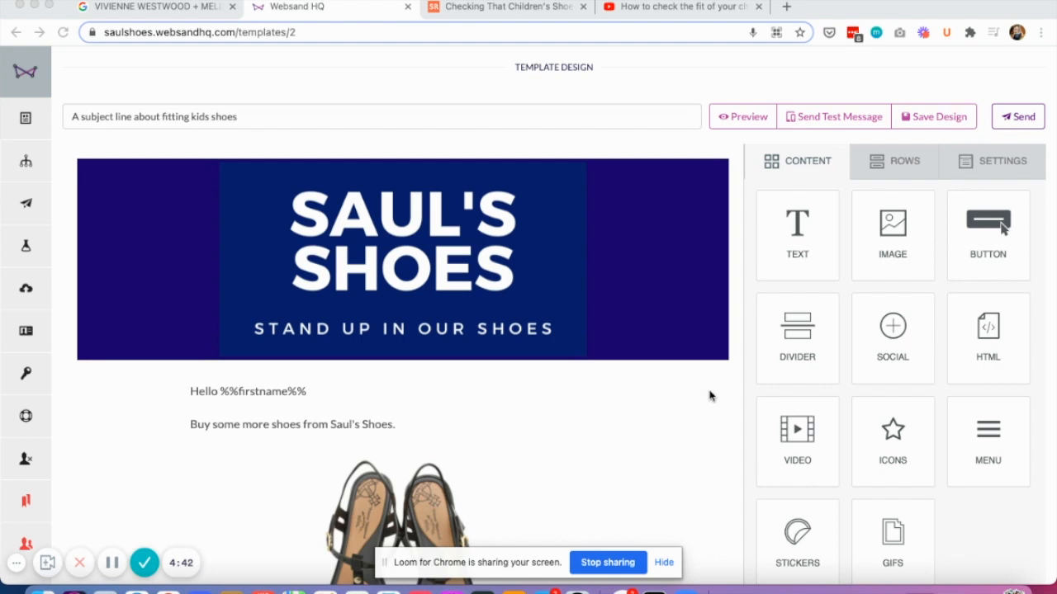
# Step: Add a Video block to the email between the "Buy some more shoes from Saul's Shoes." text and the sandals image
pyautogui.scroll(-5, 450, 477)
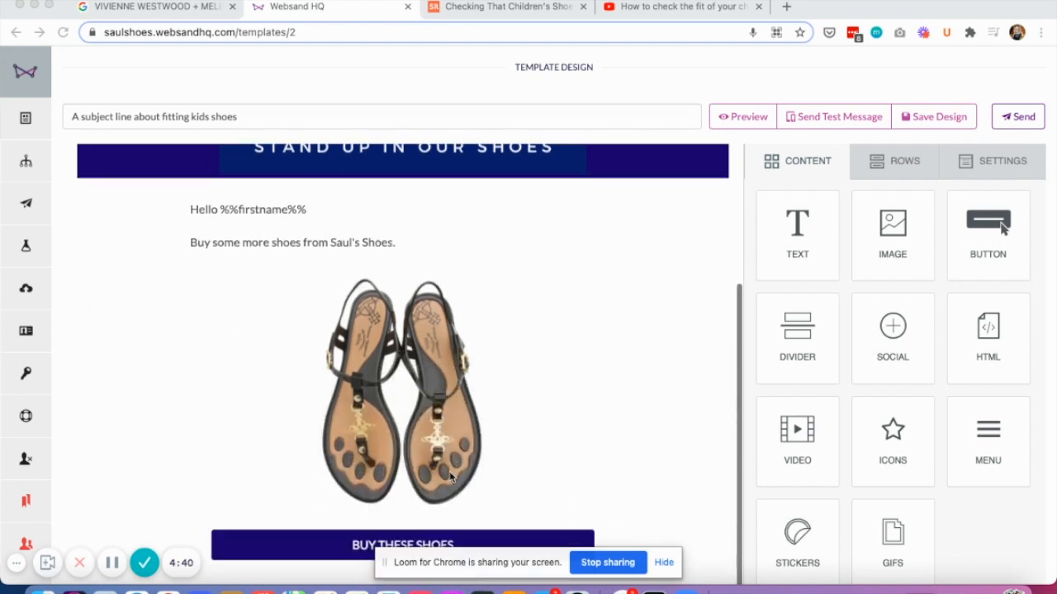
pyautogui.scroll(-5, 466, 461)
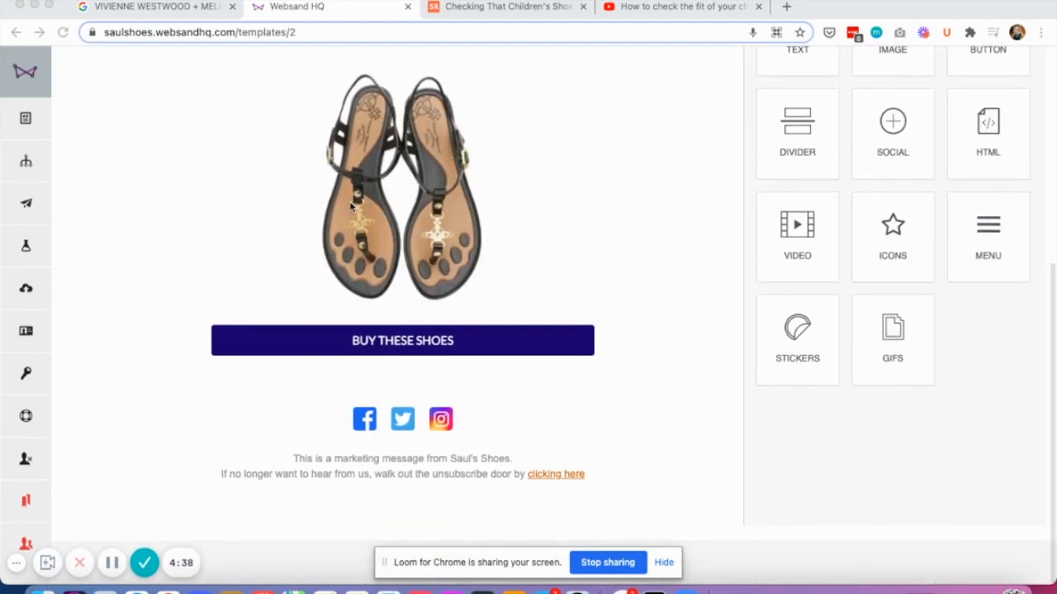
pyautogui.scroll(10, 894, 189)
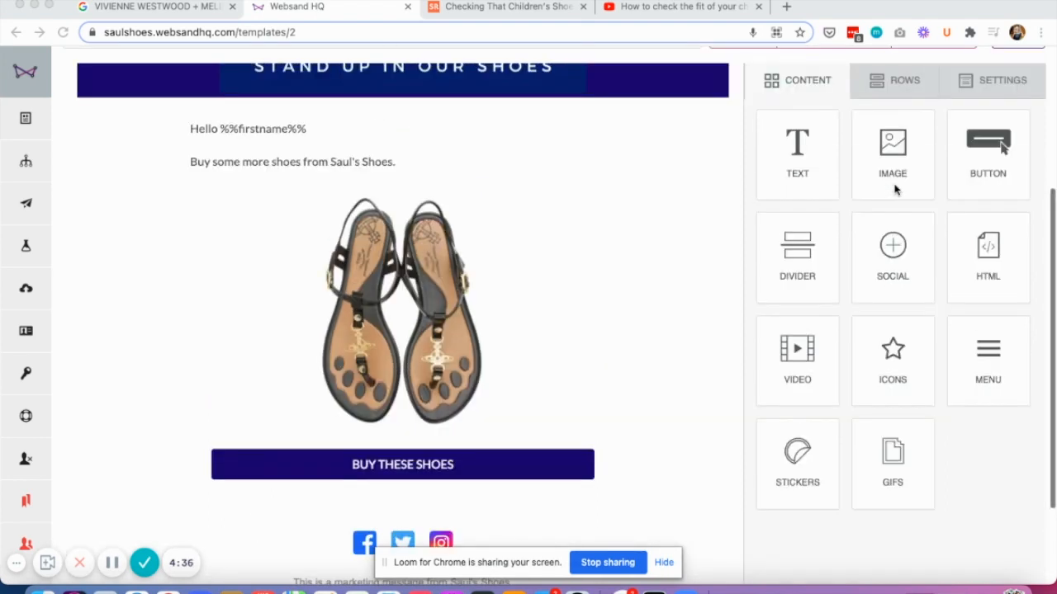
pyautogui.scroll(-3, 793, 359)
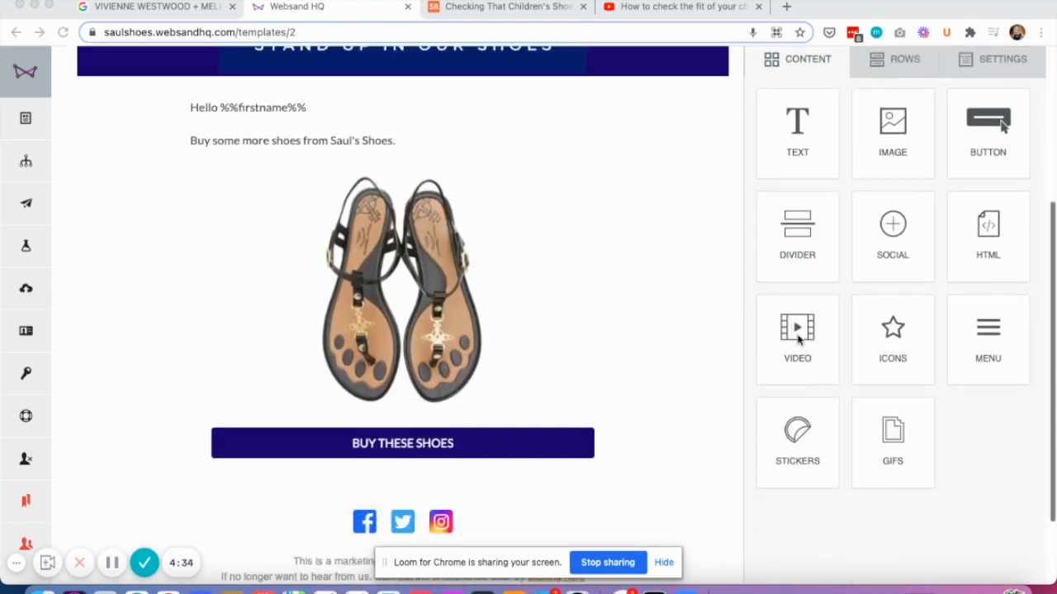
pyautogui.moveTo(797, 329); pyautogui.dragTo(472, 523)
pyautogui.moveTo(400, 324); pyautogui.dragTo(371, 169)
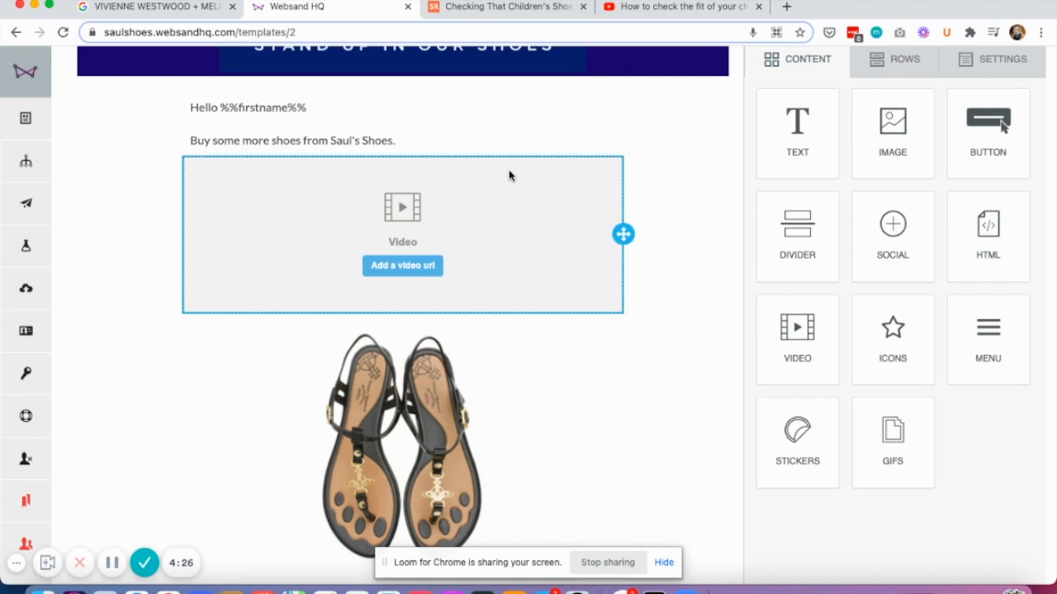
# Step: Switch to the YouTube page "How to check the fit of your children's shoes" and copy its web address
pyautogui.click(517, 8)
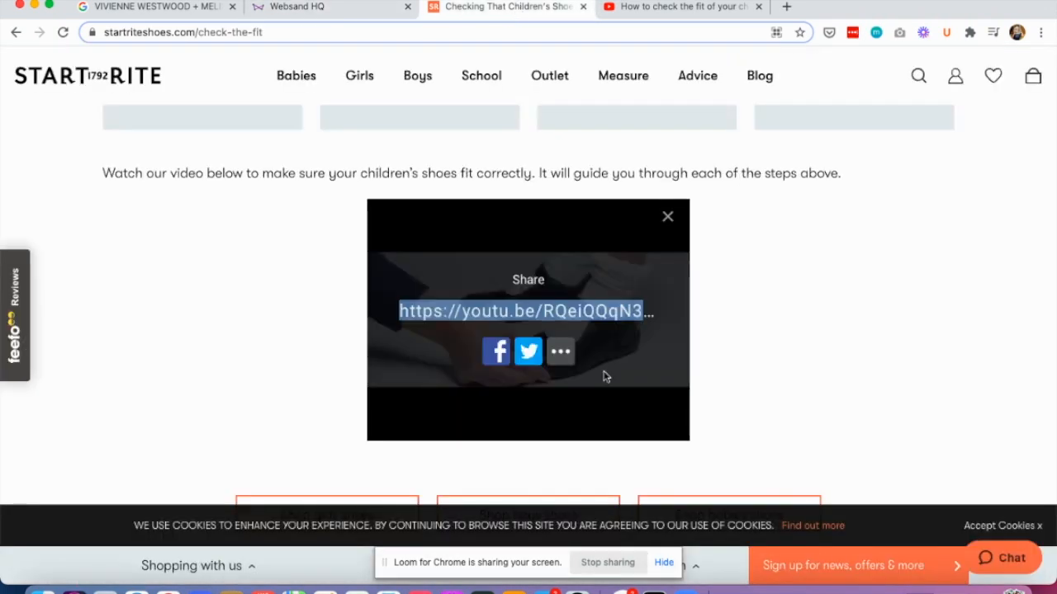
pyautogui.scroll(3, 700, 305)
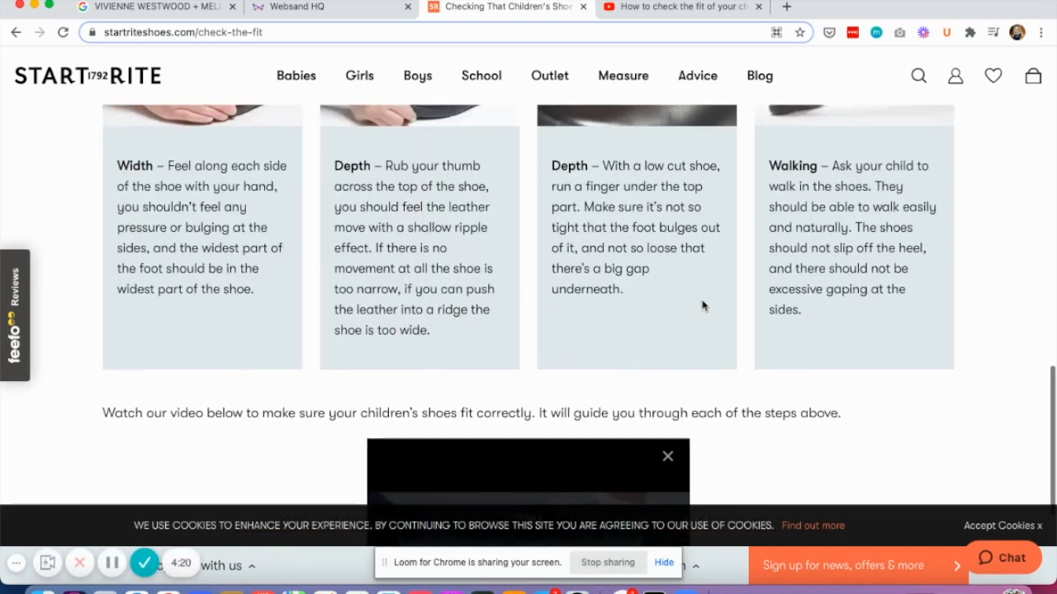
pyautogui.scroll(-3, 703, 306)
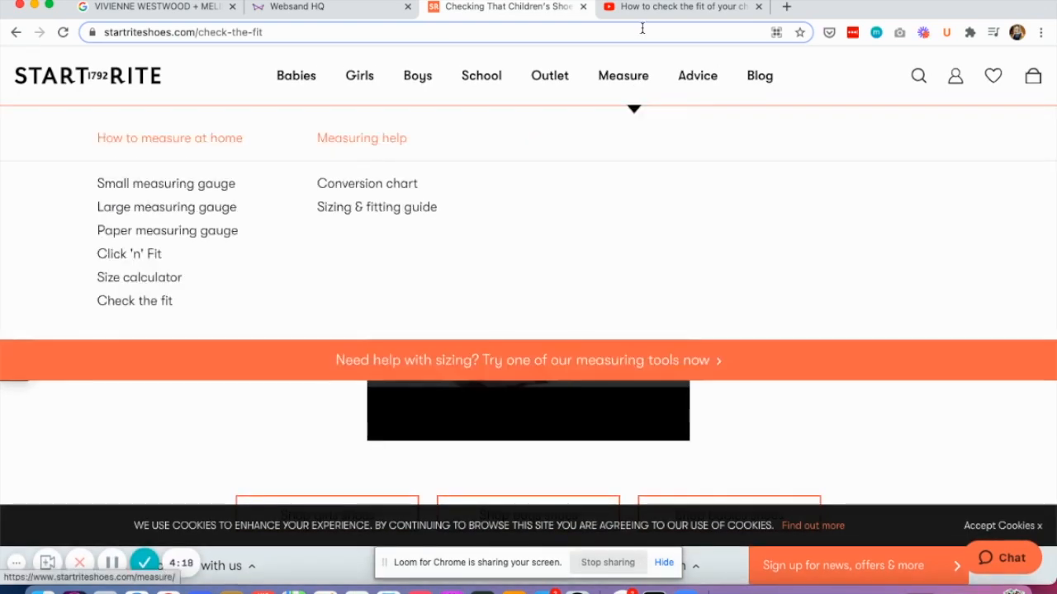
pyautogui.click(649, 8)
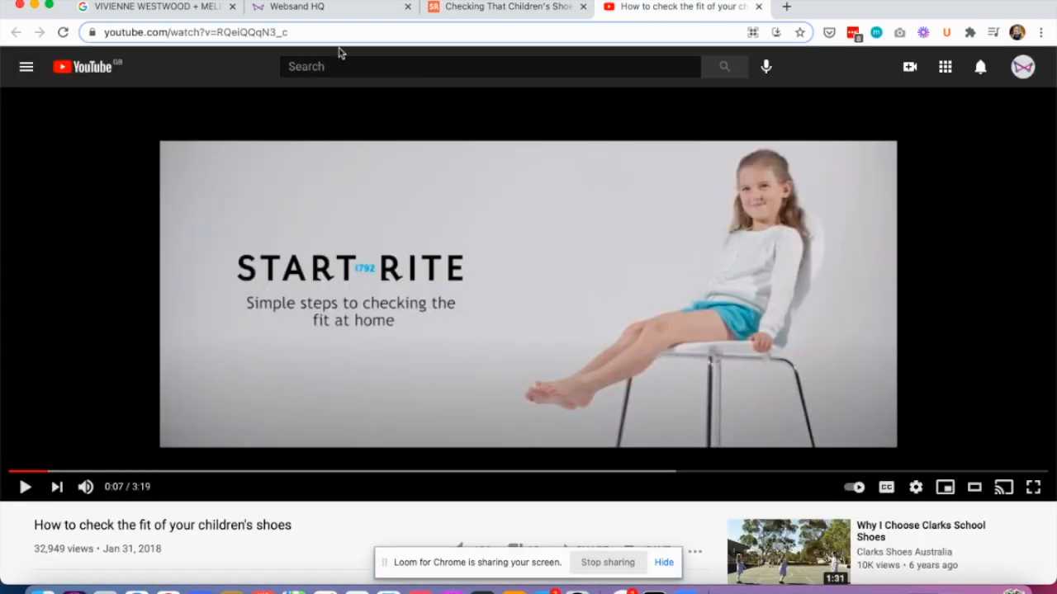
pyautogui.click(298, 36)
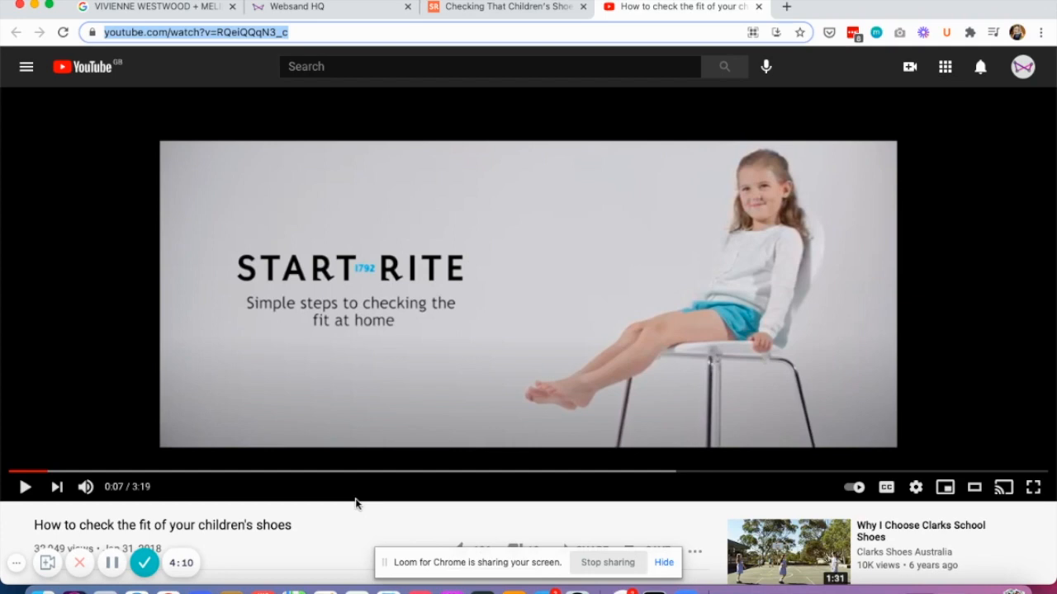
pyautogui.click(336, 12)
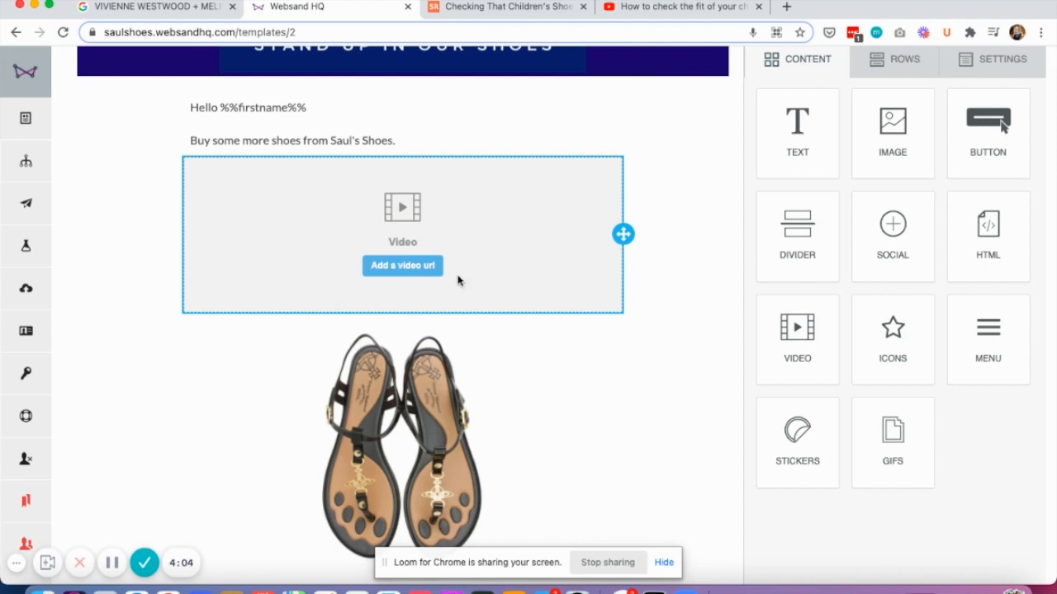
pyautogui.click(397, 269)
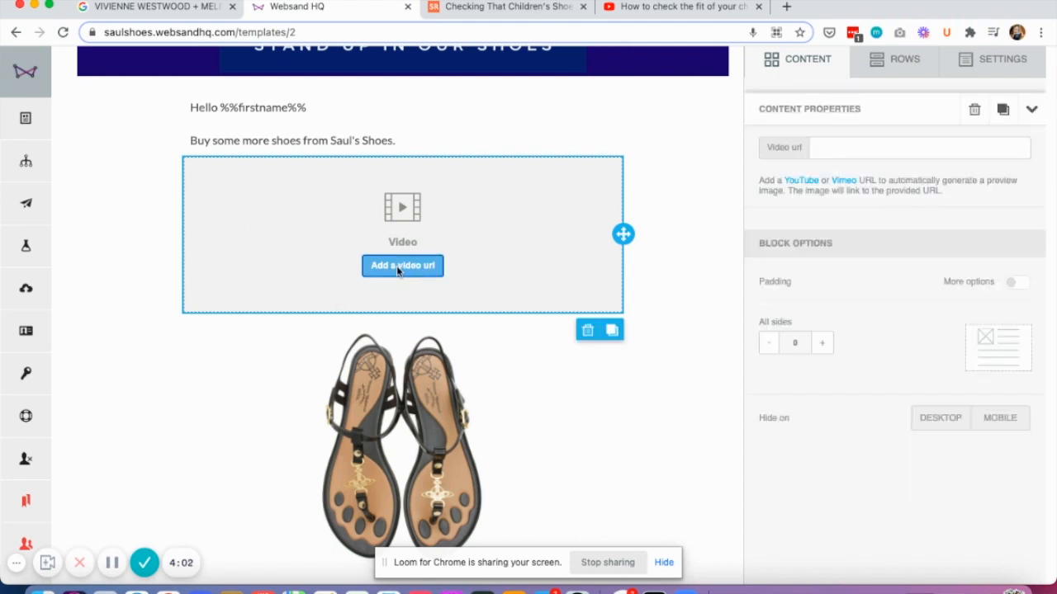
pyautogui.click(834, 144)
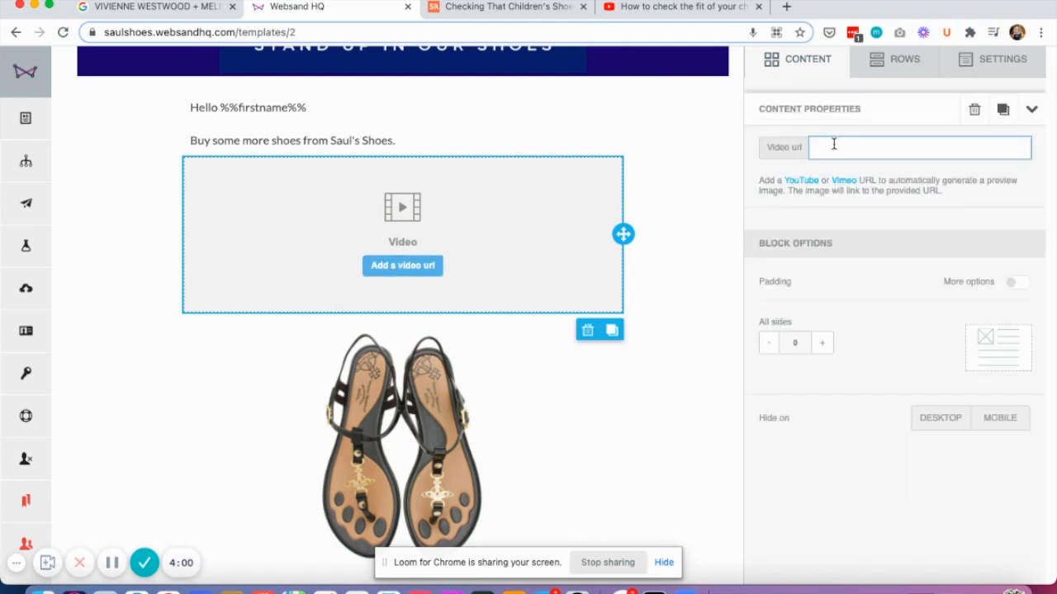
pyautogui.write('https://www.youtube.com/watch?v=RQeIQQqN3_c')
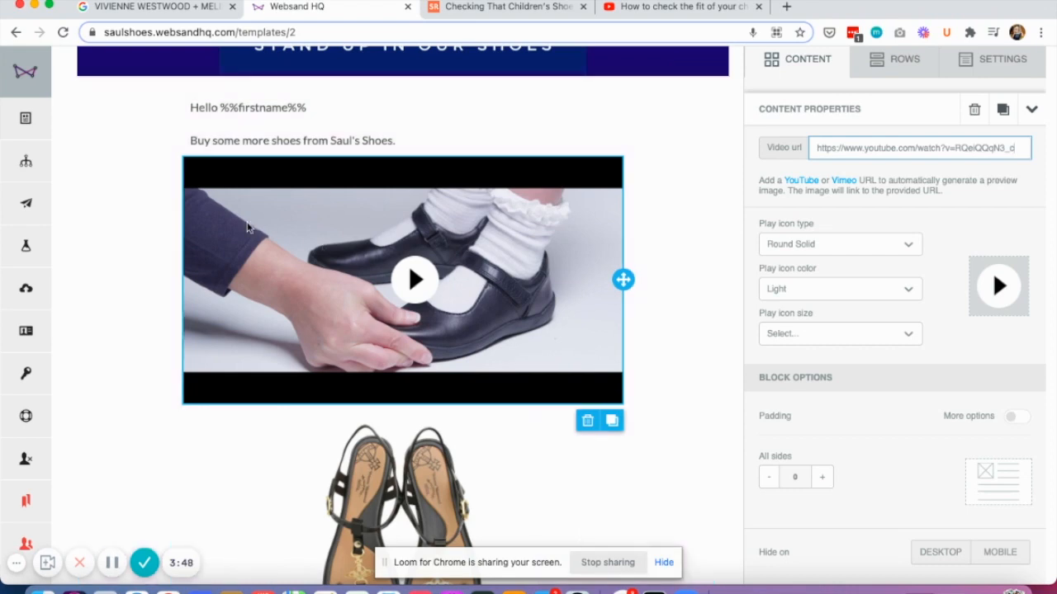
# Step: Add a row with two equal columns between the Buy These Shoes button and the social media icons
pyautogui.click(443, 226)
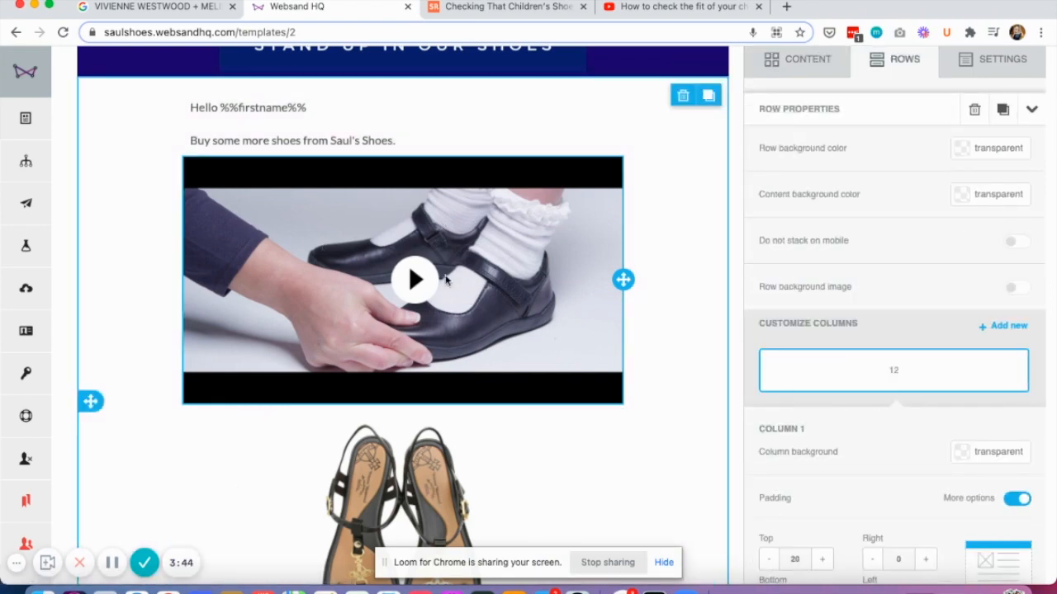
pyautogui.click(877, 62)
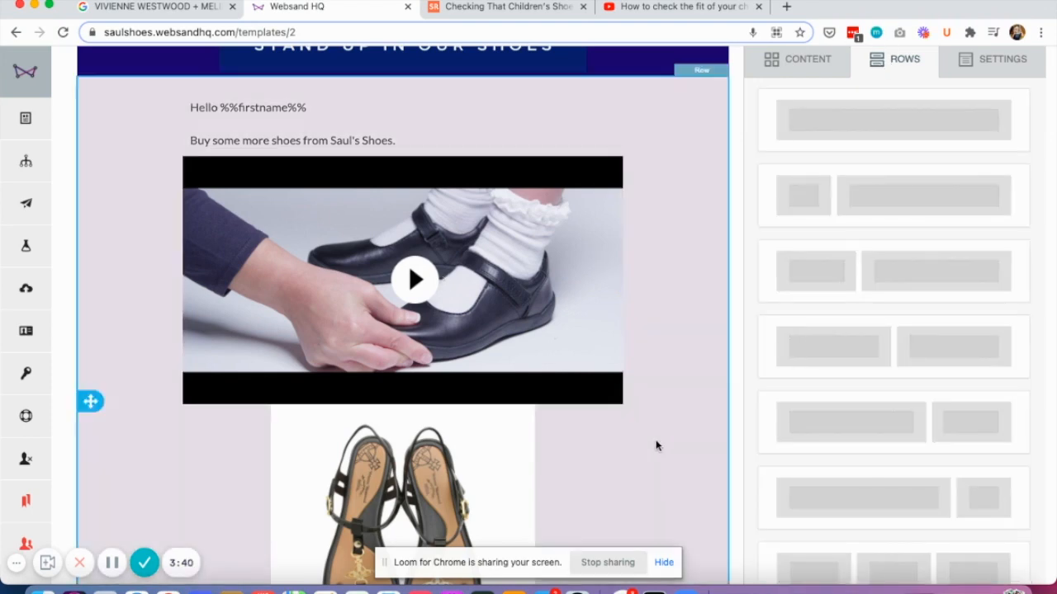
pyautogui.scroll(-3, 585, 438)
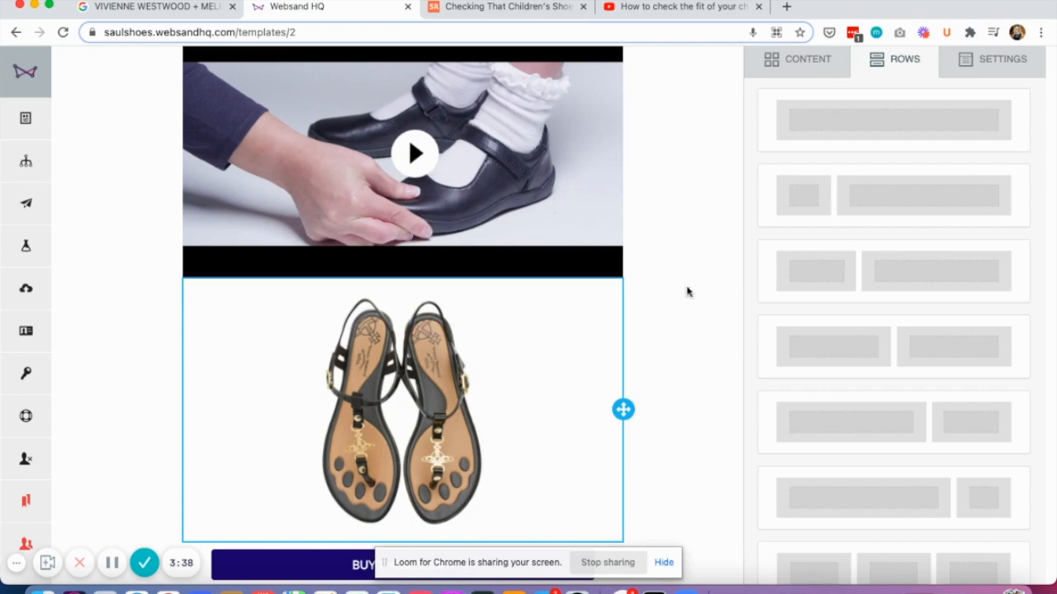
pyautogui.moveTo(836, 333); pyautogui.dragTo(394, 411)
pyautogui.scroll(-1, 394, 411)
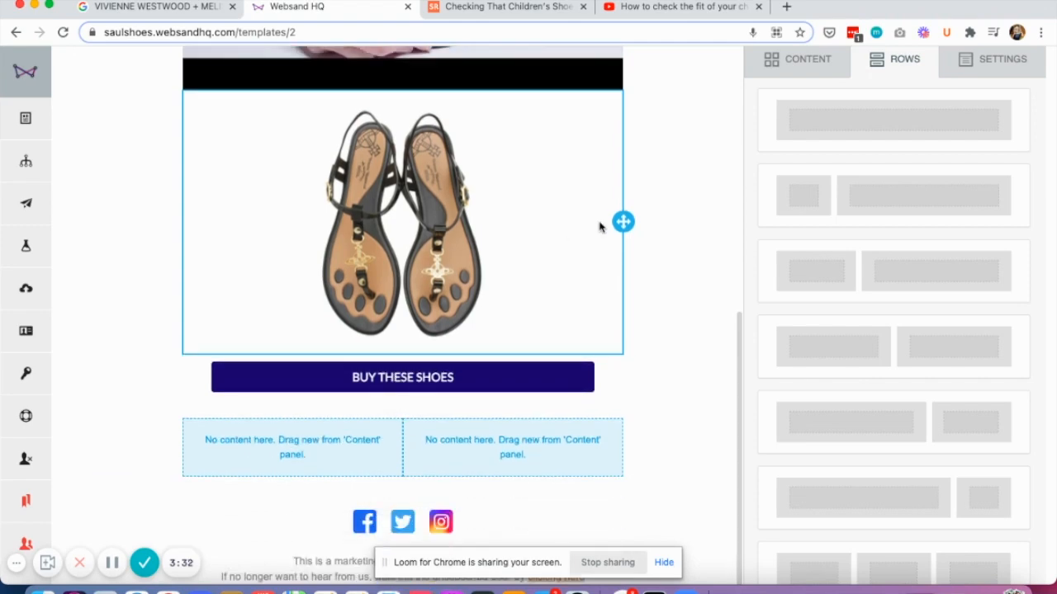
# Step: Move the sandals image into the right column and the video into the left column of the empty two-column row
pyautogui.moveTo(624, 221); pyautogui.dragTo(503, 430)
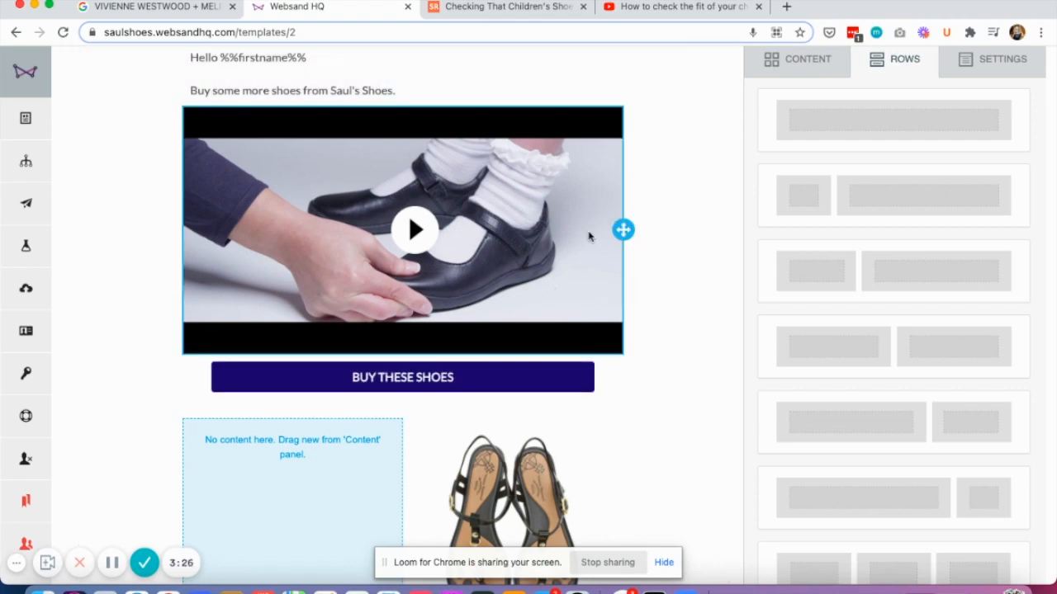
pyautogui.moveTo(623, 230); pyautogui.dragTo(302, 460)
pyautogui.scroll(-1, 303, 467)
pyautogui.scroll(-1, 303, 466)
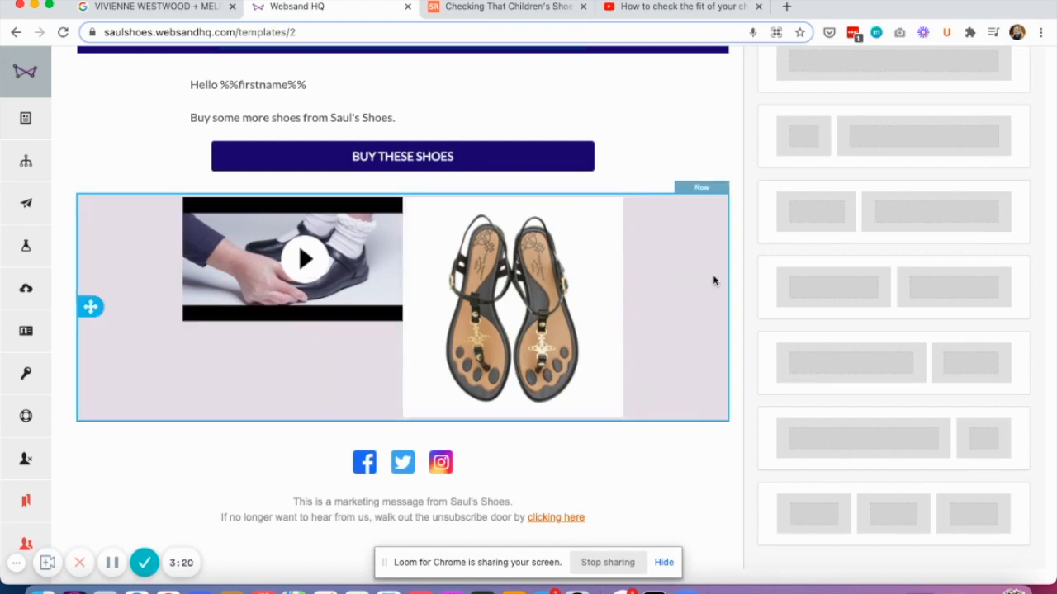
# Step: Resize the columns of the video and sandals row to widths of 7 and 5
pyautogui.click(714, 281)
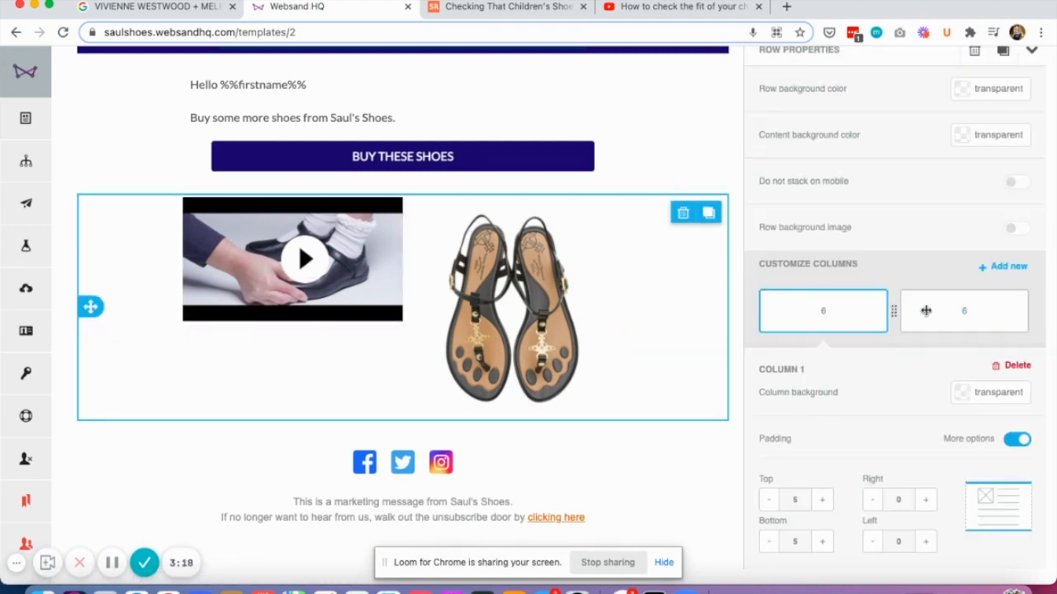
pyautogui.moveTo(922, 310); pyautogui.dragTo(928, 316)
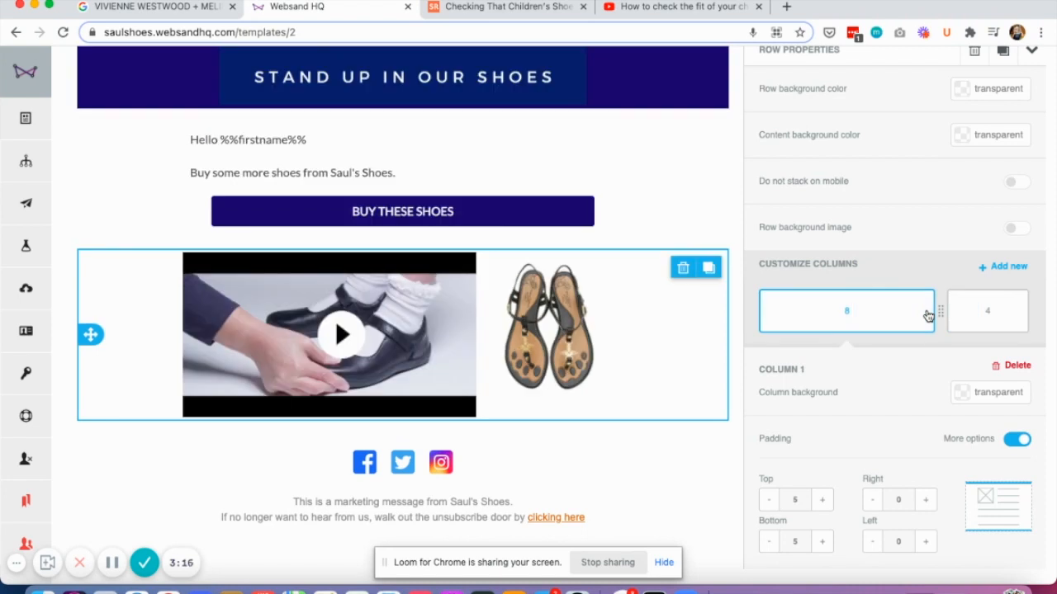
pyautogui.moveTo(934, 310); pyautogui.dragTo(923, 310)
pyautogui.click(785, 308)
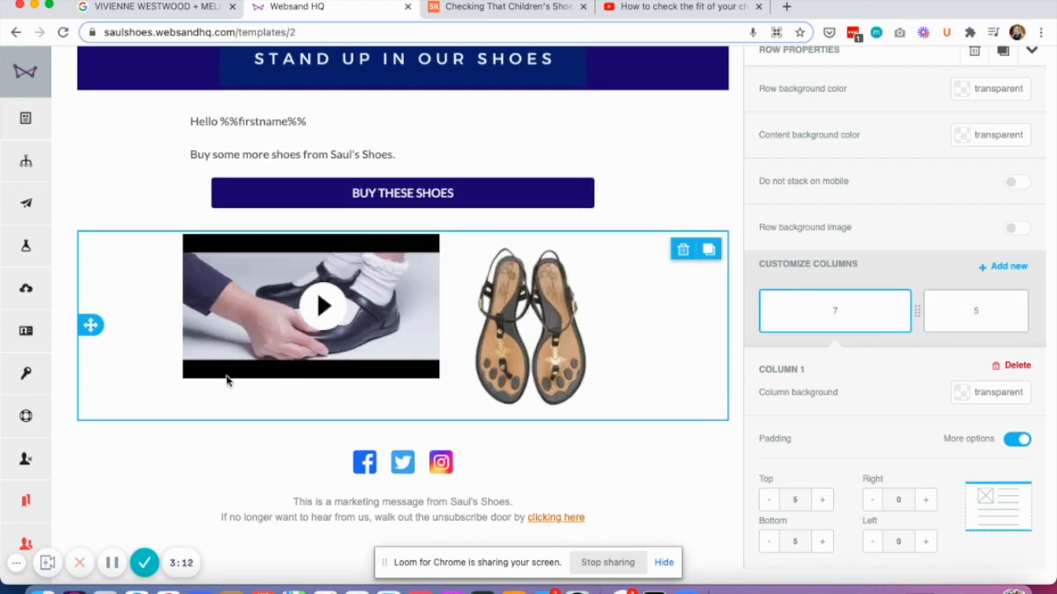
# Step: Set the video's play icon type to Rectangle and its play icon size to 70px
pyautogui.click(219, 338)
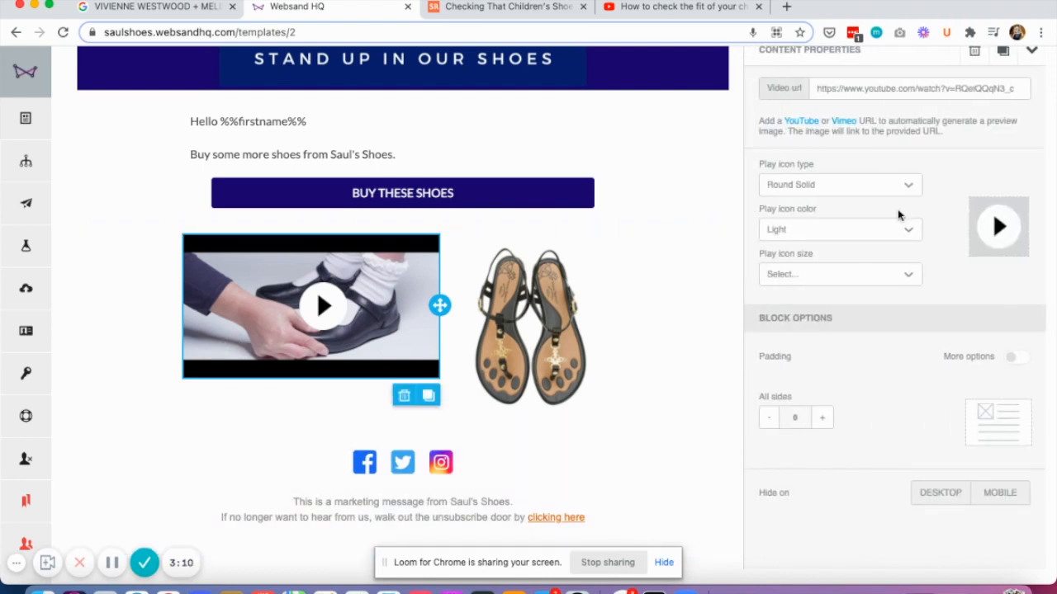
pyautogui.click(838, 189)
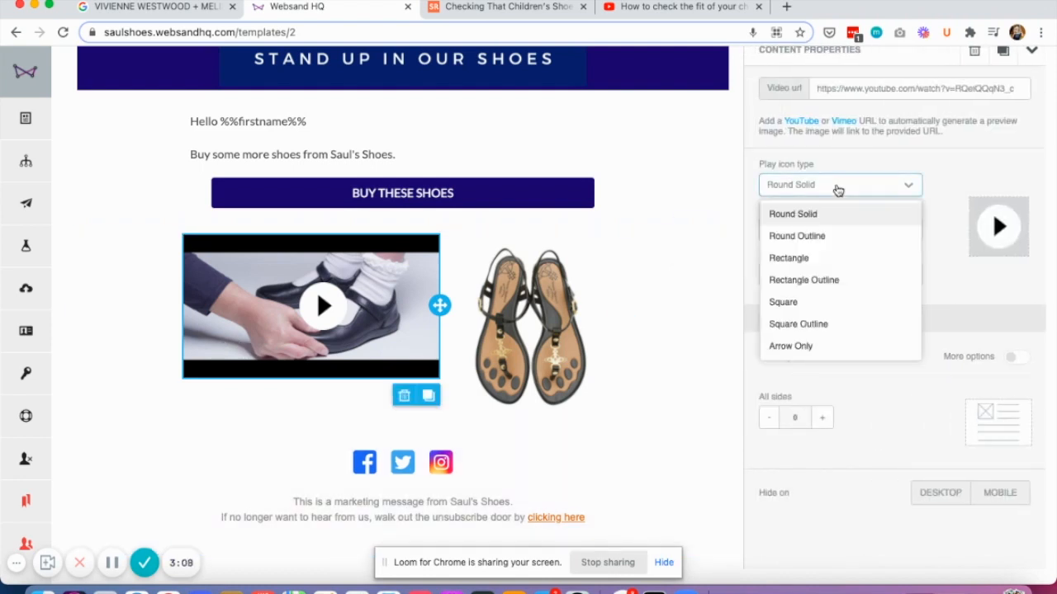
pyautogui.click(800, 258)
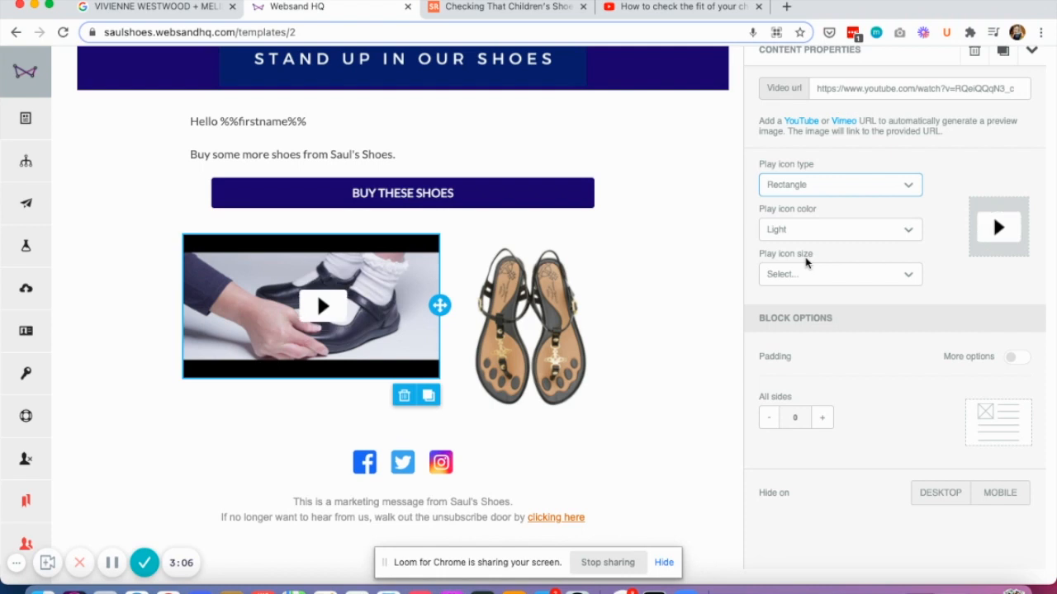
pyautogui.click(830, 278)
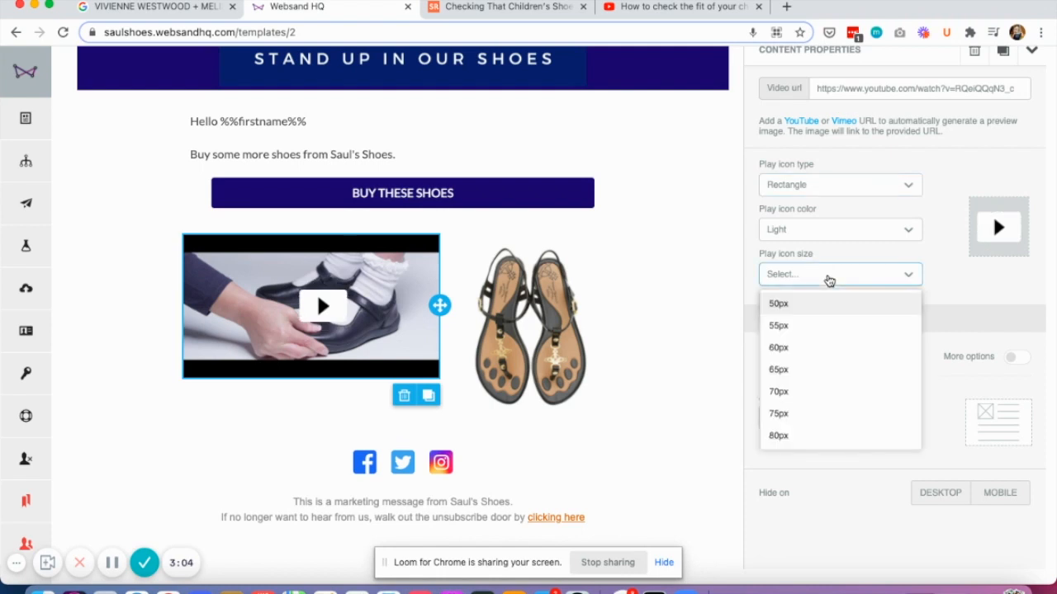
pyautogui.click(791, 391)
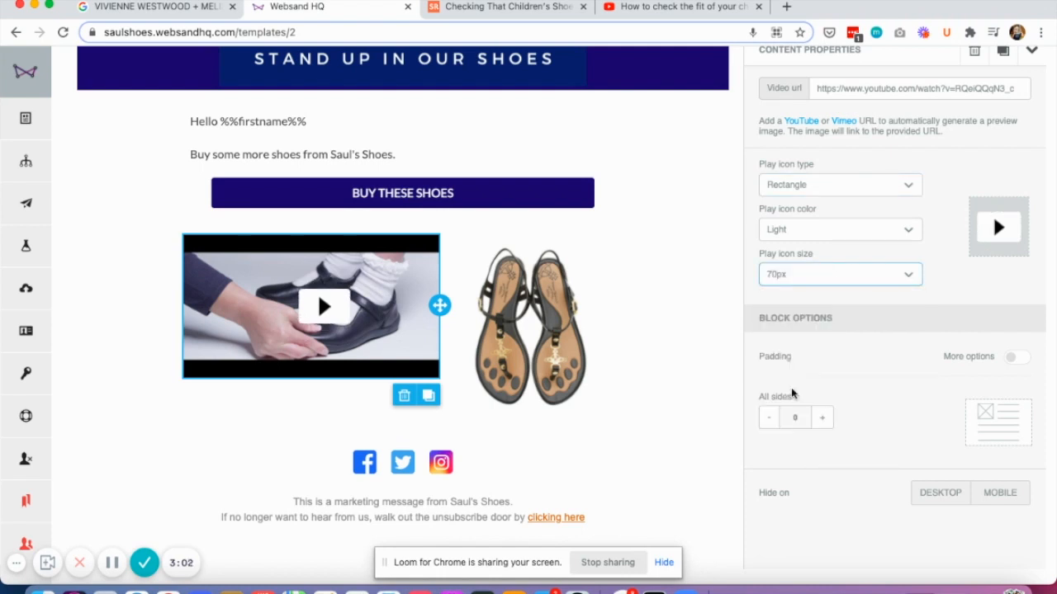
# Step: Set the video block's padding to 10 on all sides, with the top padding raised to 25
pyautogui.click(821, 419)
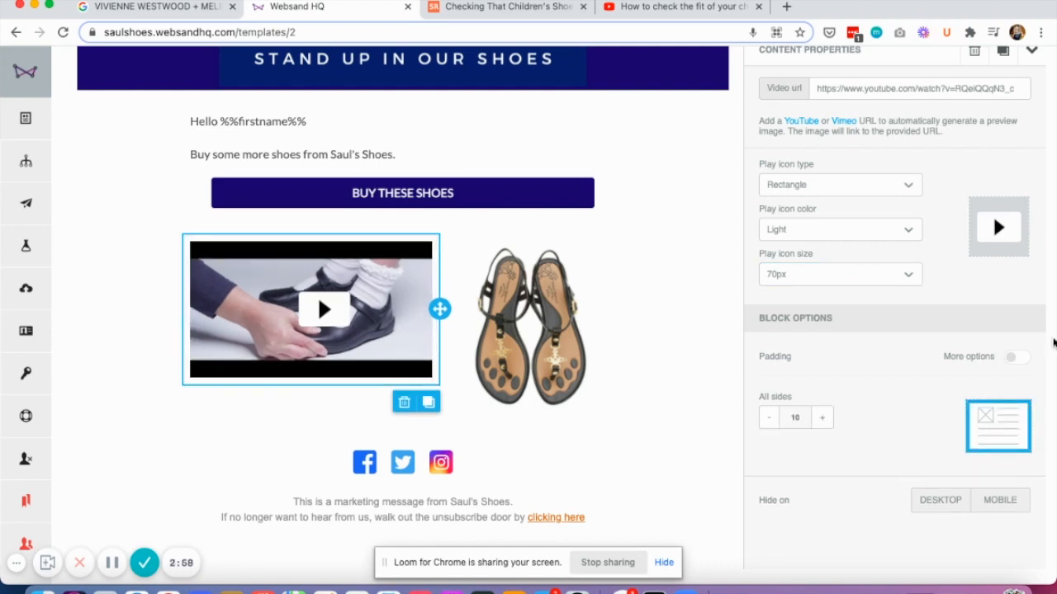
pyautogui.click(1020, 361)
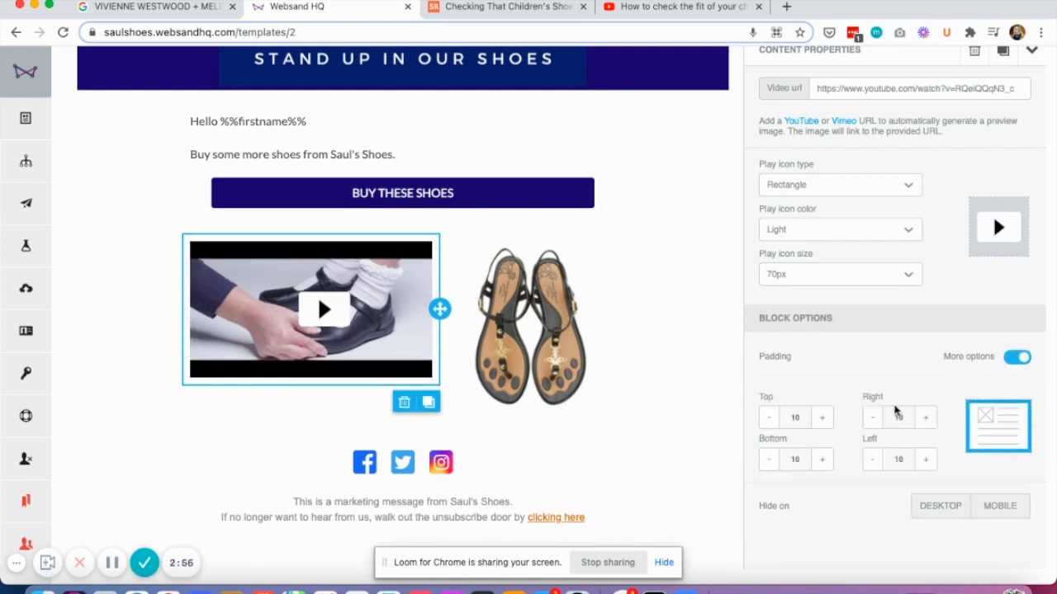
pyautogui.click(818, 418)
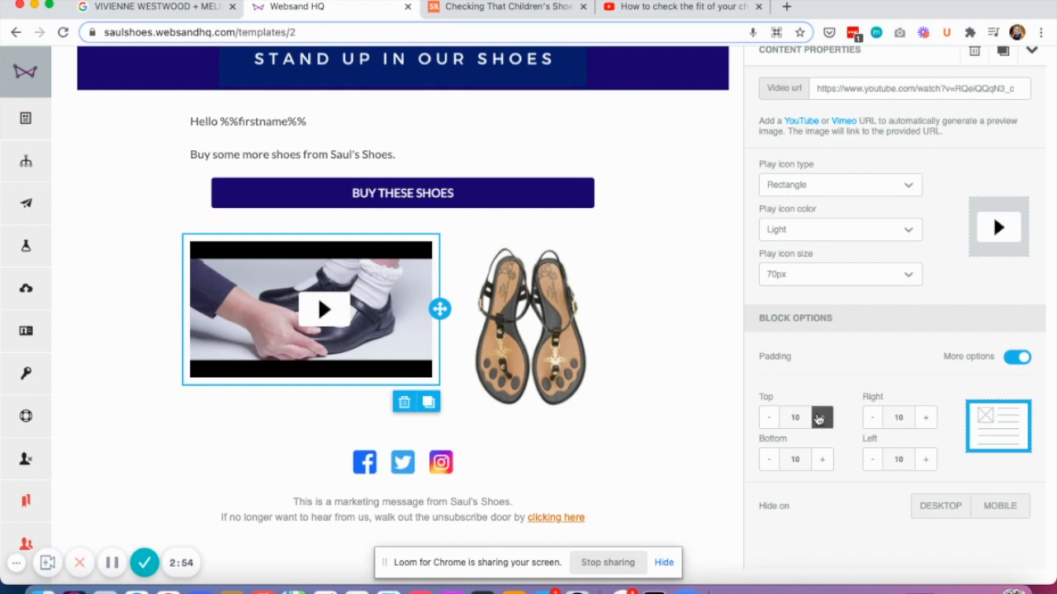
pyautogui.click(819, 418)
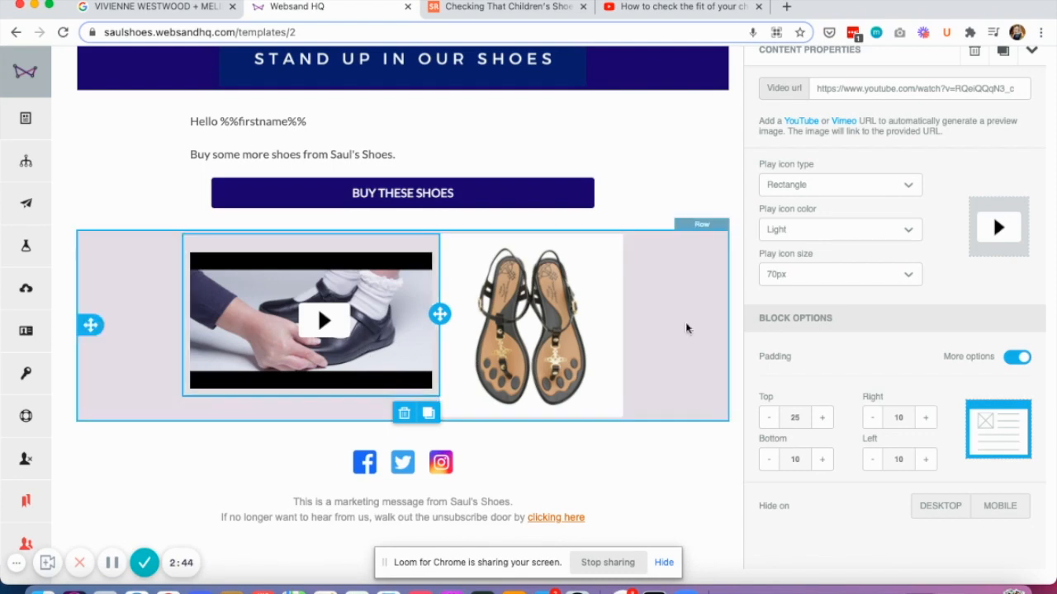
# Step: Add a stickers block below the Buy These Shoes button and a GIFs block directly beneath it
pyautogui.scroll(5, 920, 253)
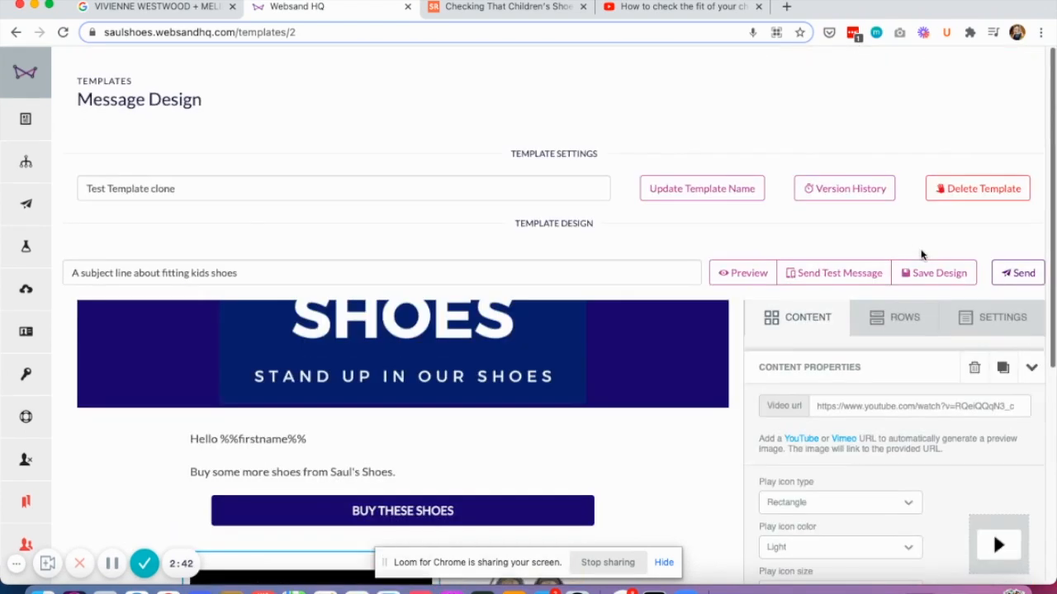
pyautogui.scroll(-3, 921, 255)
pyautogui.click(799, 175)
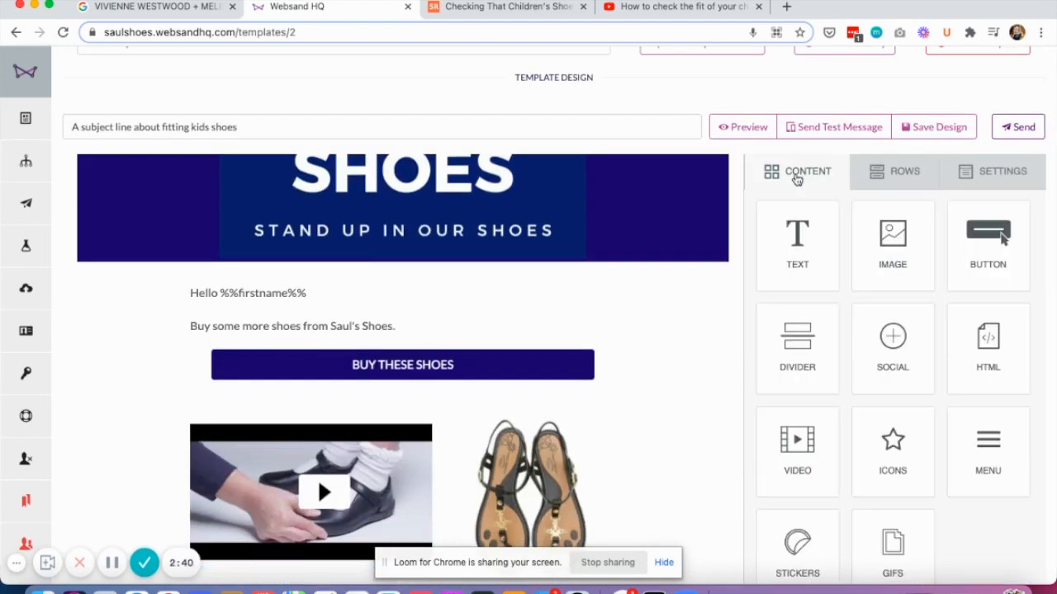
pyautogui.scroll(-4, 640, 336)
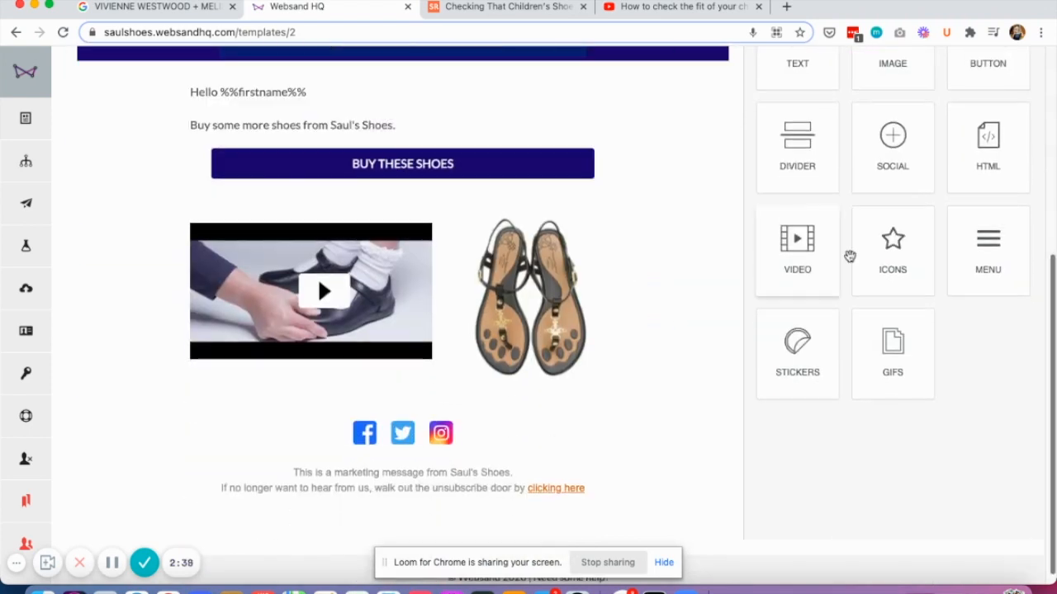
pyautogui.moveTo(802, 360)
pyautogui.mouseDown()
pyautogui.moveTo(588, 404)
pyautogui.moveTo(391, 372)
pyautogui.moveTo(372, 186)
pyautogui.mouseUp()
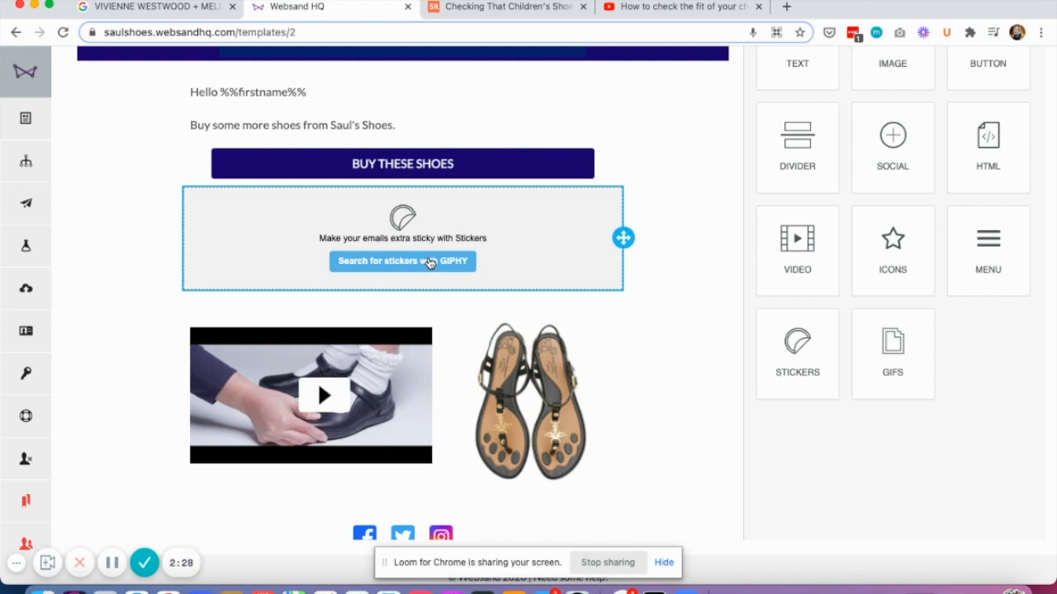
pyautogui.moveTo(890, 351)
pyautogui.mouseDown()
pyautogui.moveTo(515, 357)
pyautogui.moveTo(434, 289)
pyautogui.mouseUp()
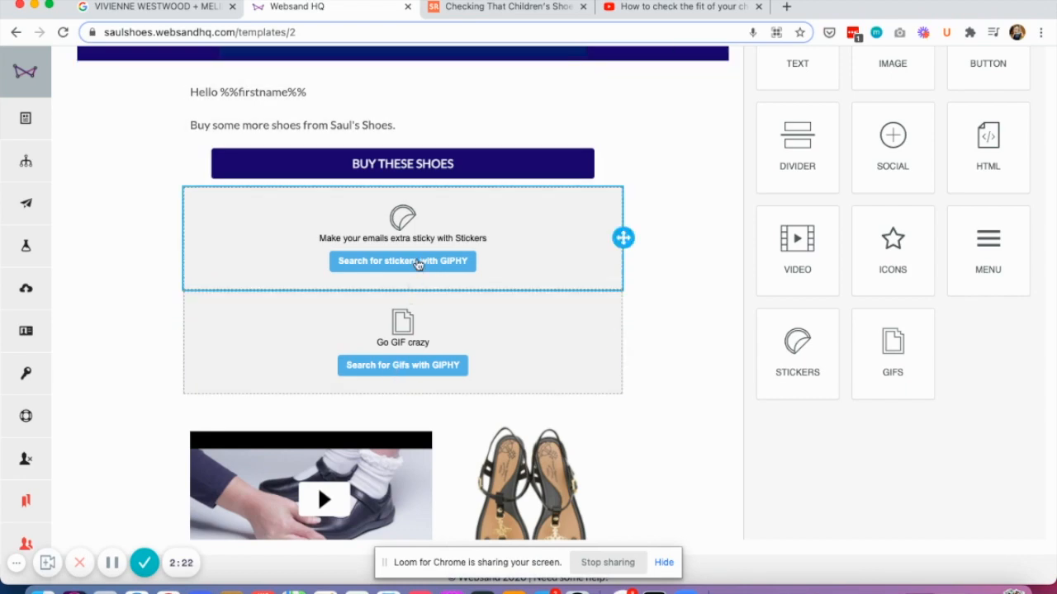
# Step: Fill the stickers block with the "Women of the World Unite" sticker from GIPHY
pyautogui.click(419, 263)
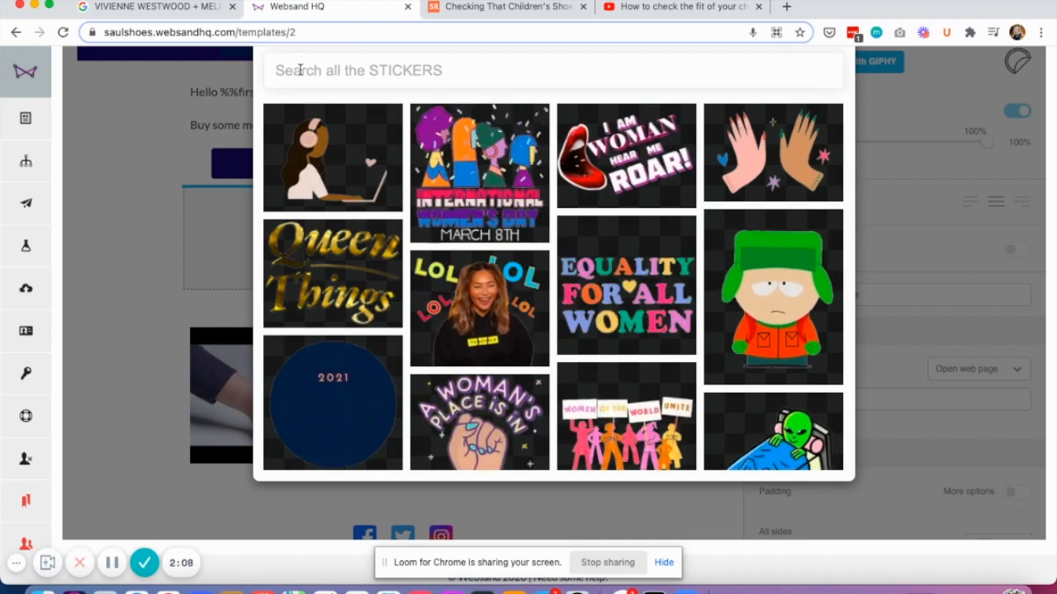
pyautogui.click(623, 421)
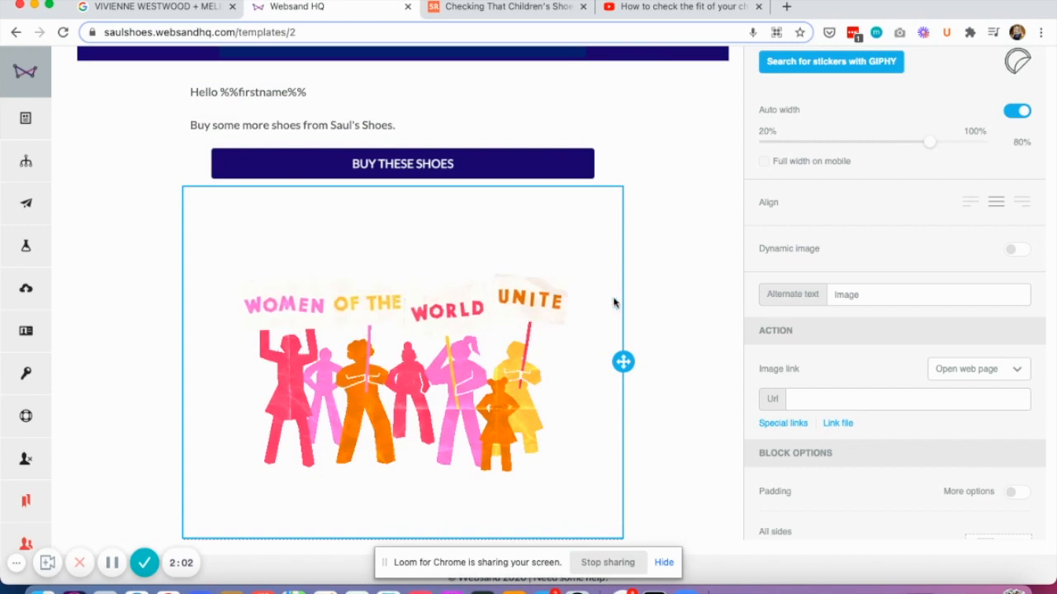
pyautogui.scroll(-5, 621, 295)
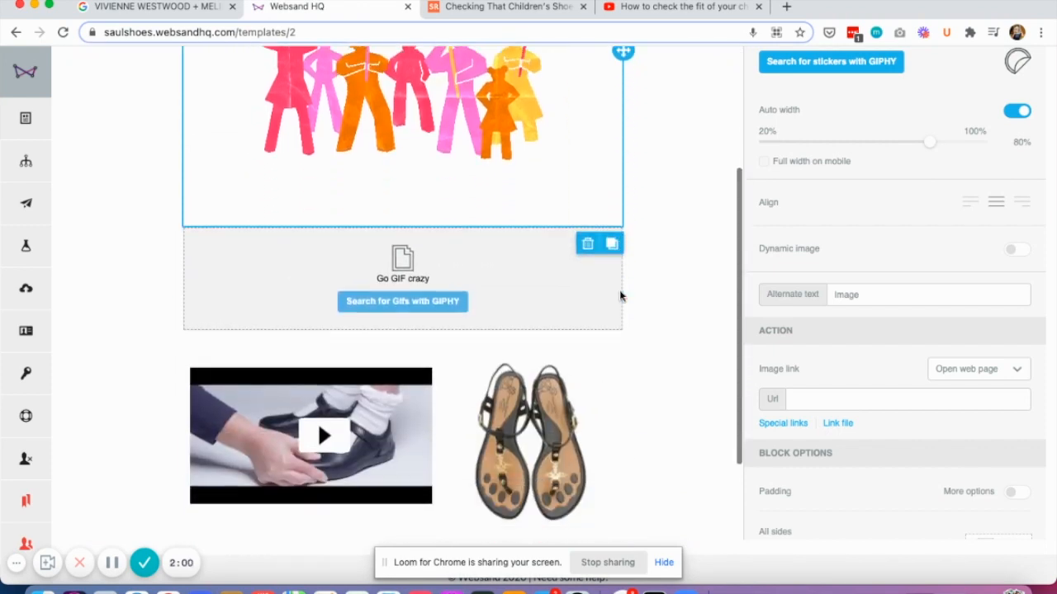
# Step: Move the GIFs block between the video row and the social icons and insert the Go-Big Show GIF of the woman in a blue jacket
pyautogui.moveTo(623, 274); pyautogui.dragTo(393, 431)
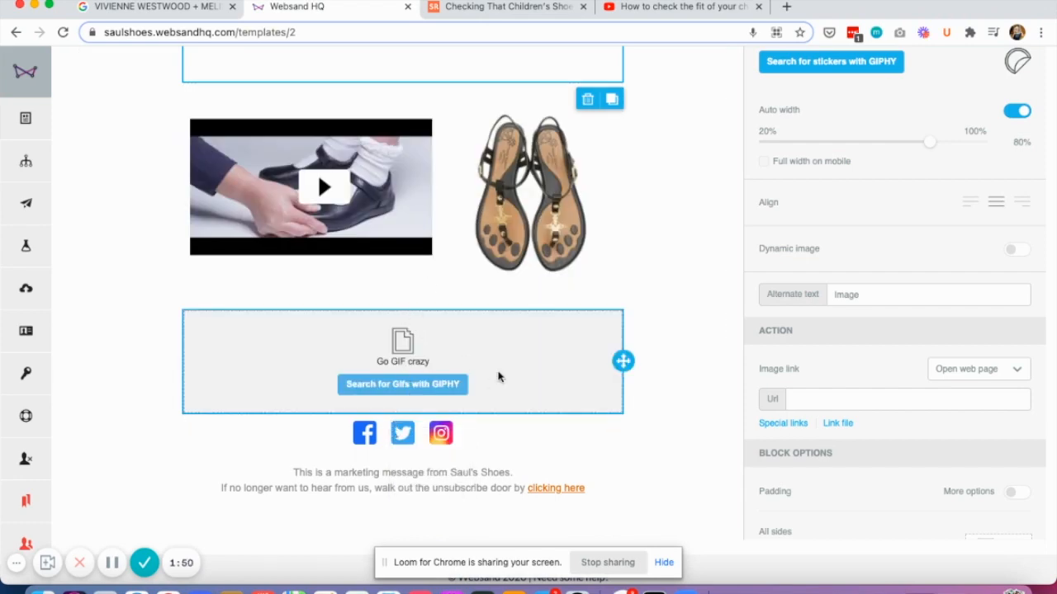
pyautogui.click(398, 385)
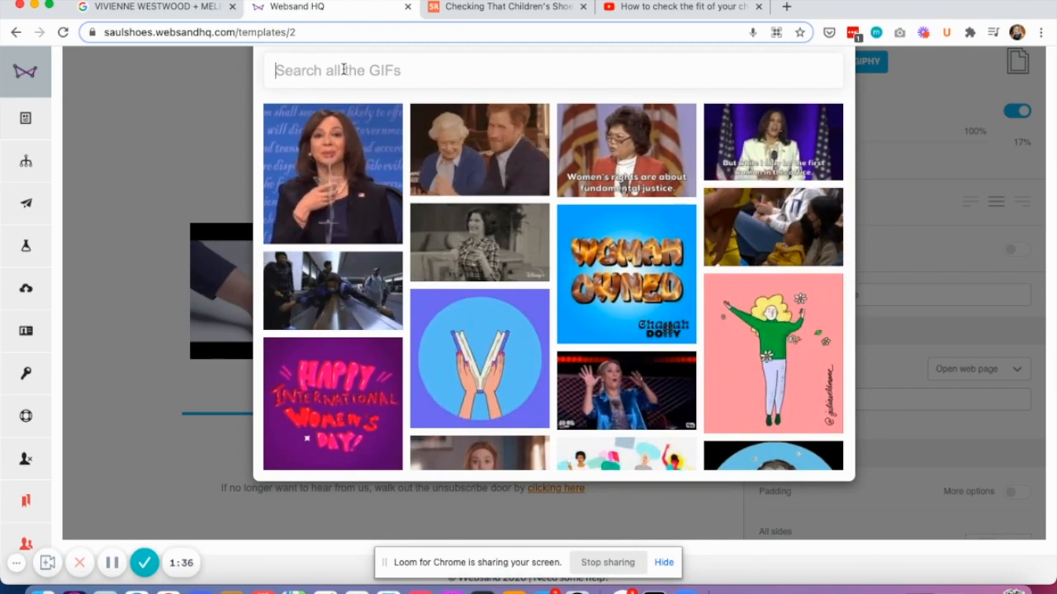
pyautogui.click(623, 380)
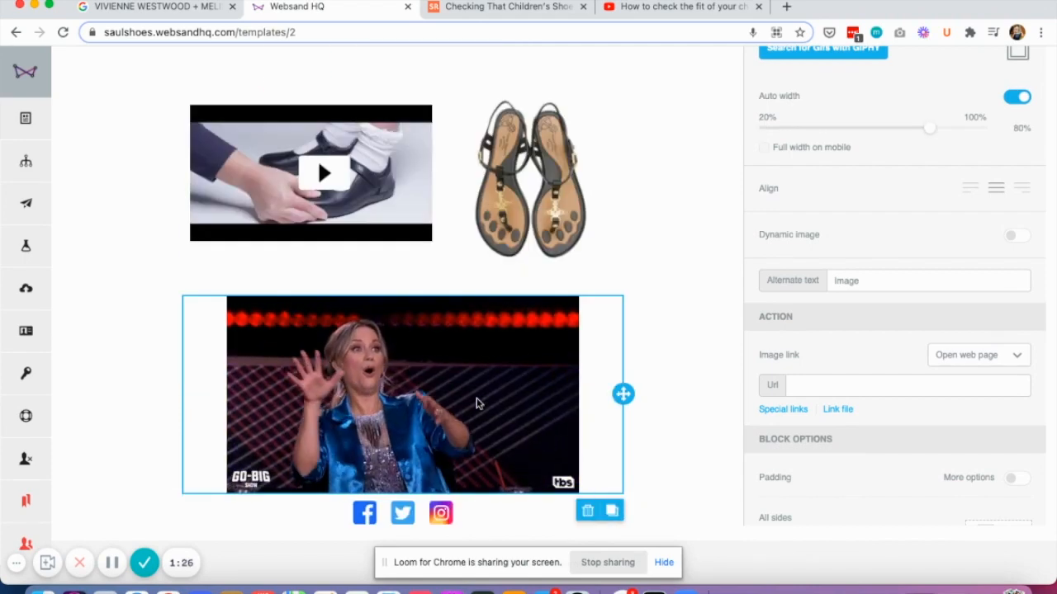
# Step: Turn off auto width for the "Women of the World Unite" sticker and set its width to 45%
pyautogui.scroll(5, 476, 403)
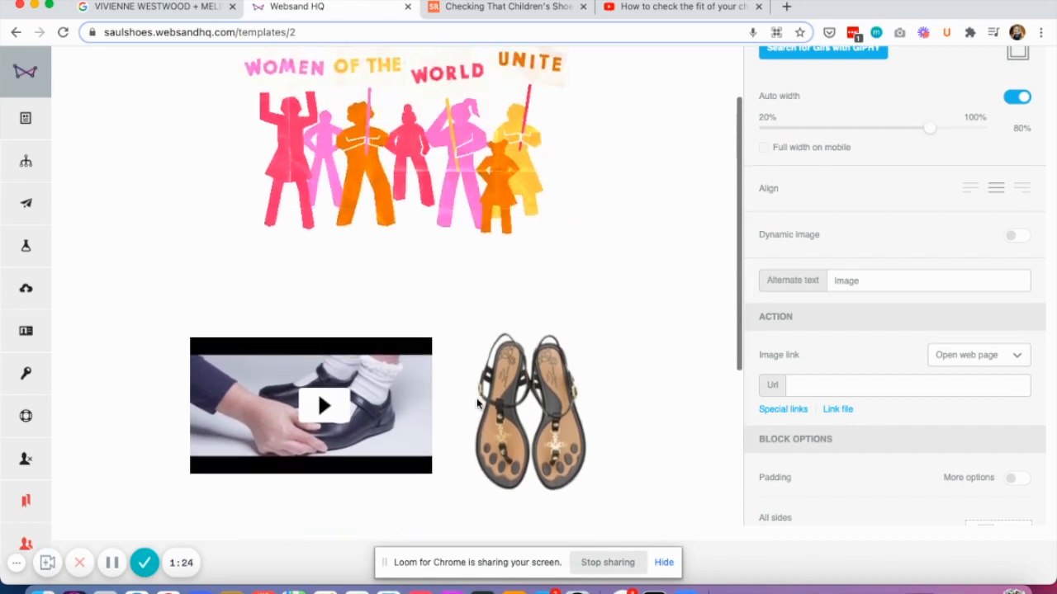
pyautogui.scroll(4, 477, 404)
pyautogui.scroll(-8, 476, 404)
pyautogui.scroll(-2, 476, 403)
pyautogui.scroll(2, 437, 306)
pyautogui.scroll(6, 436, 239)
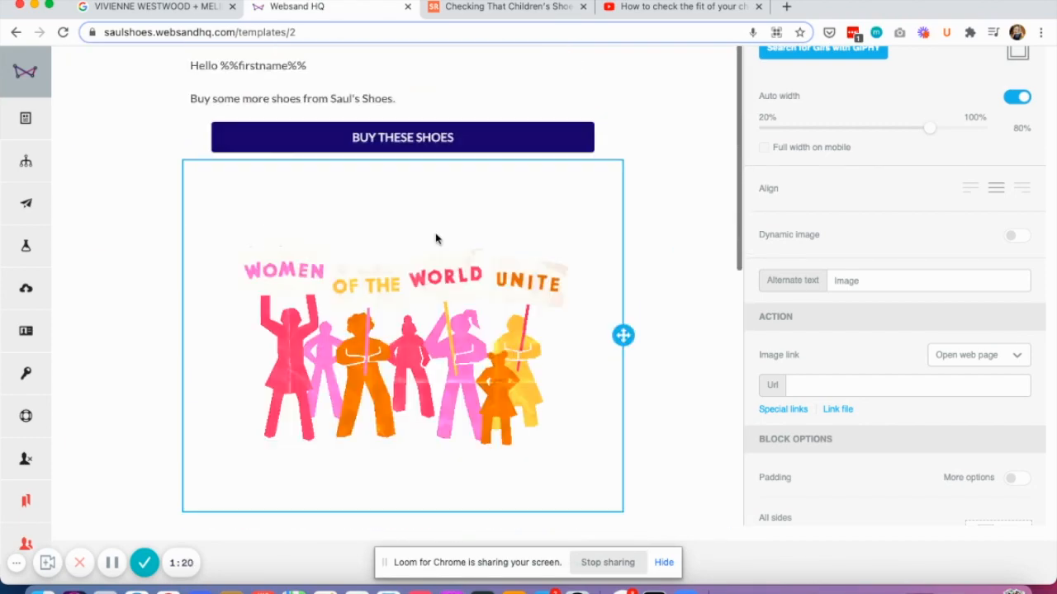
pyautogui.scroll(-1, 418, 338)
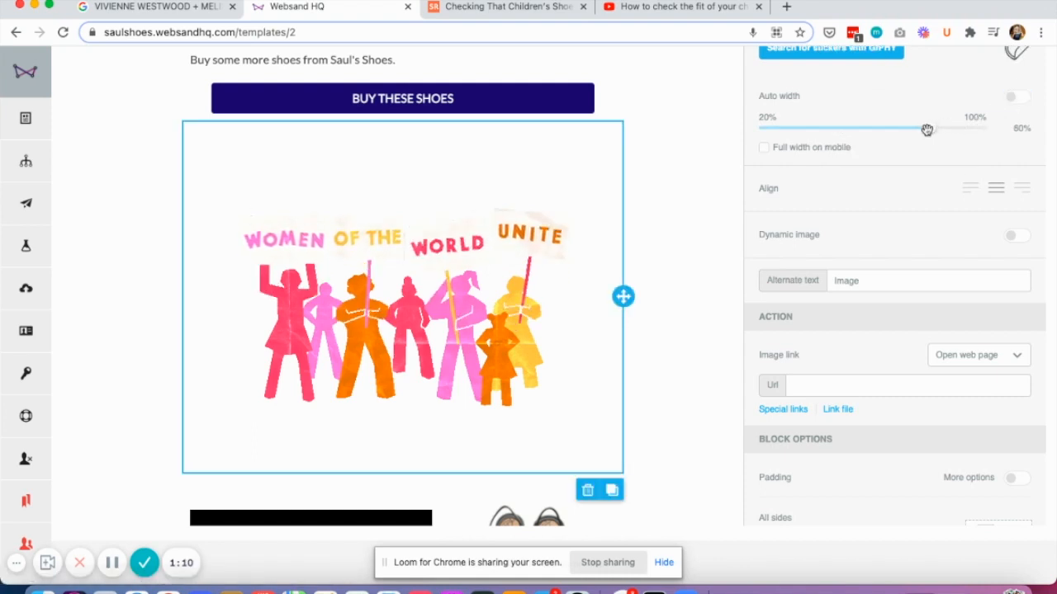
pyautogui.moveTo(886, 130); pyautogui.dragTo(829, 128)
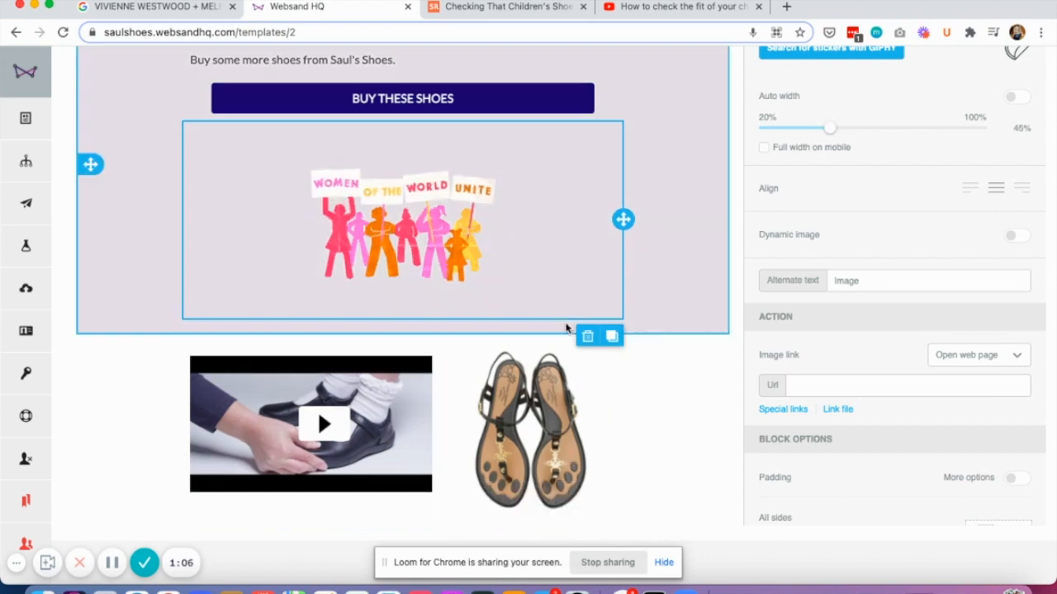
# Step: Set the width of the GIF above the social icons to 45%
pyautogui.scroll(-3, 567, 328)
pyautogui.scroll(-3, 566, 328)
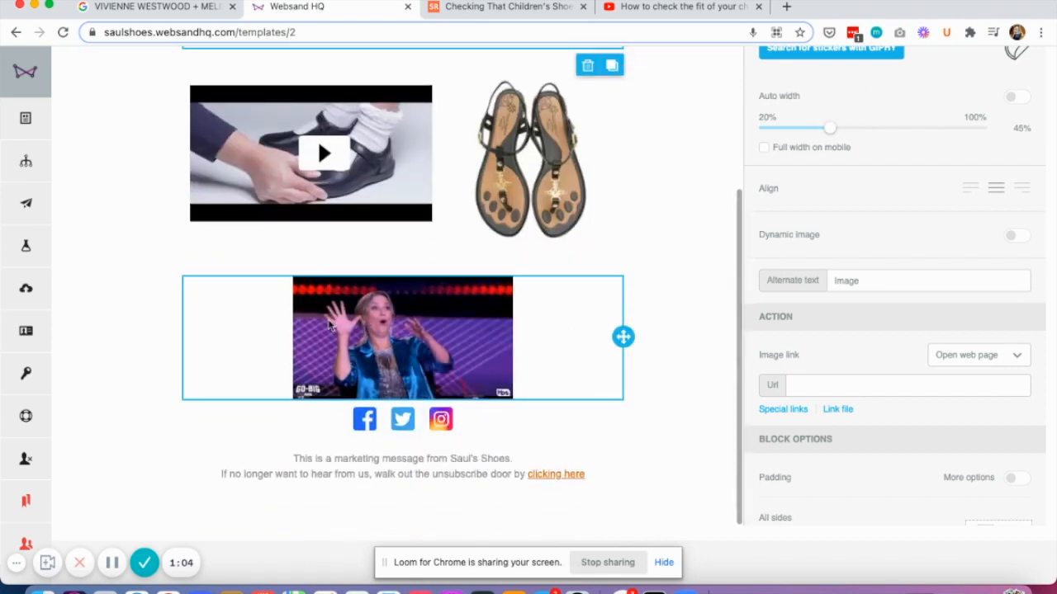
pyautogui.click(209, 334)
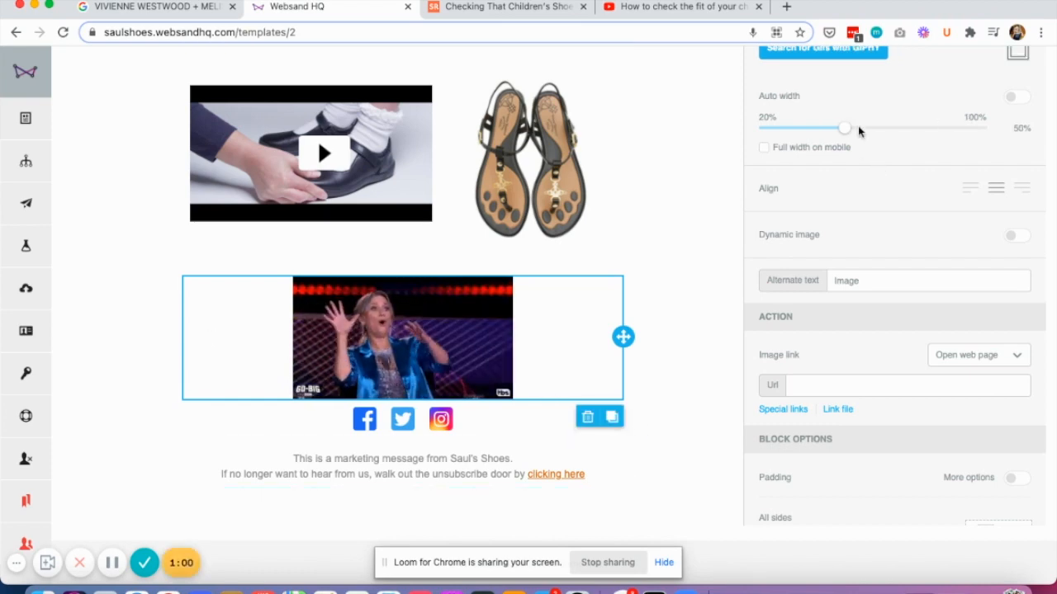
pyautogui.moveTo(848, 128)
pyautogui.mouseDown()
pyautogui.moveTo(884, 129)
pyautogui.moveTo(829, 129)
pyautogui.mouseUp()
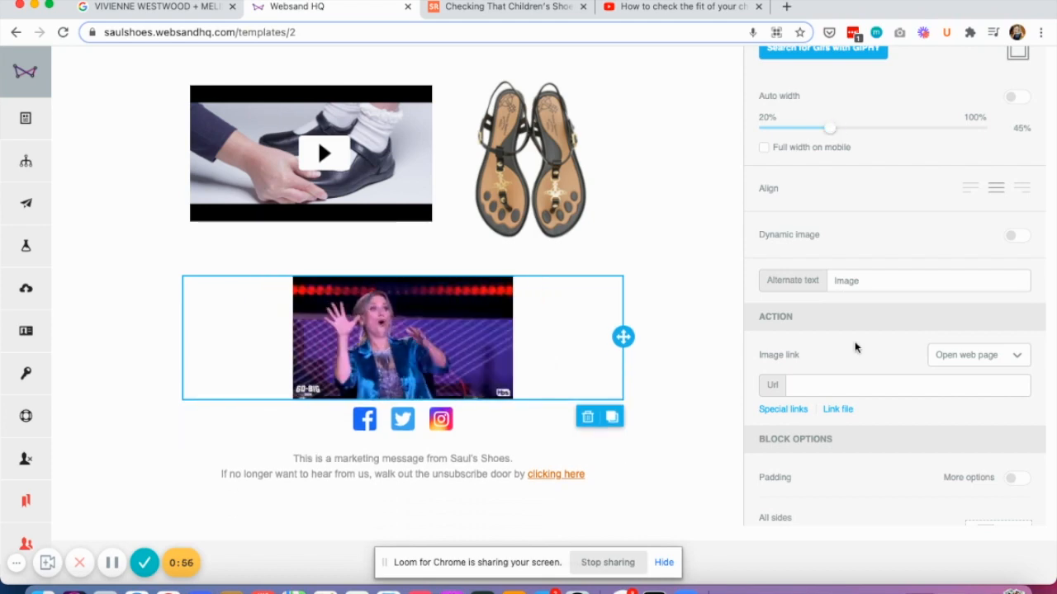
# Step: Move the sandals image up beside the Buy These Shoes button's block and the video directly below the sticker, out of the two-column row
pyautogui.scroll(3, 636, 306)
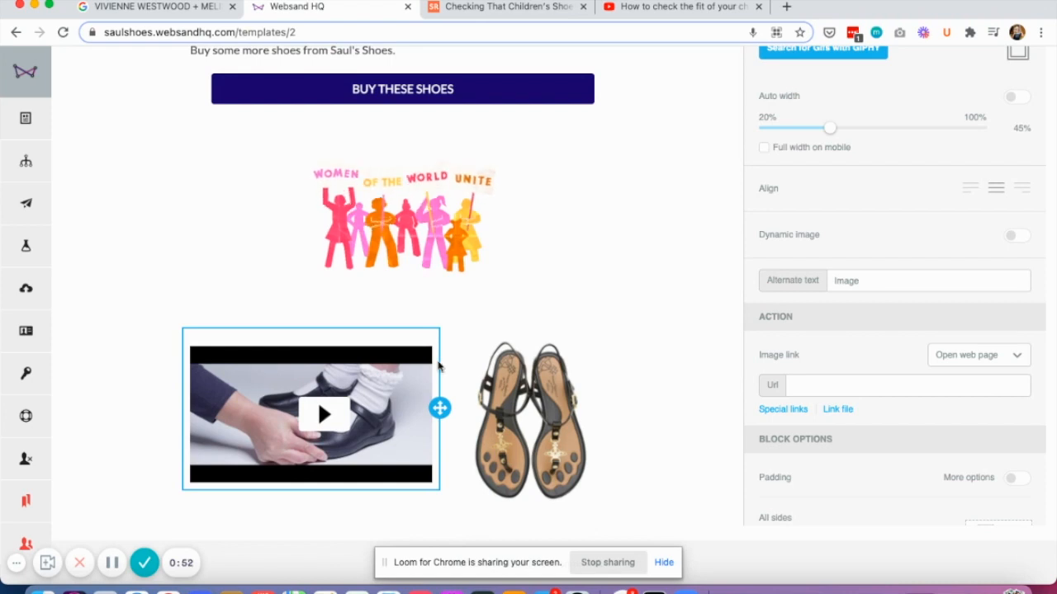
pyautogui.moveTo(623, 418)
pyautogui.mouseDown()
pyautogui.moveTo(491, 215)
pyautogui.moveTo(433, 77)
pyautogui.mouseUp()
pyautogui.scroll(-1, 446, 353)
pyautogui.scroll(-3, 446, 354)
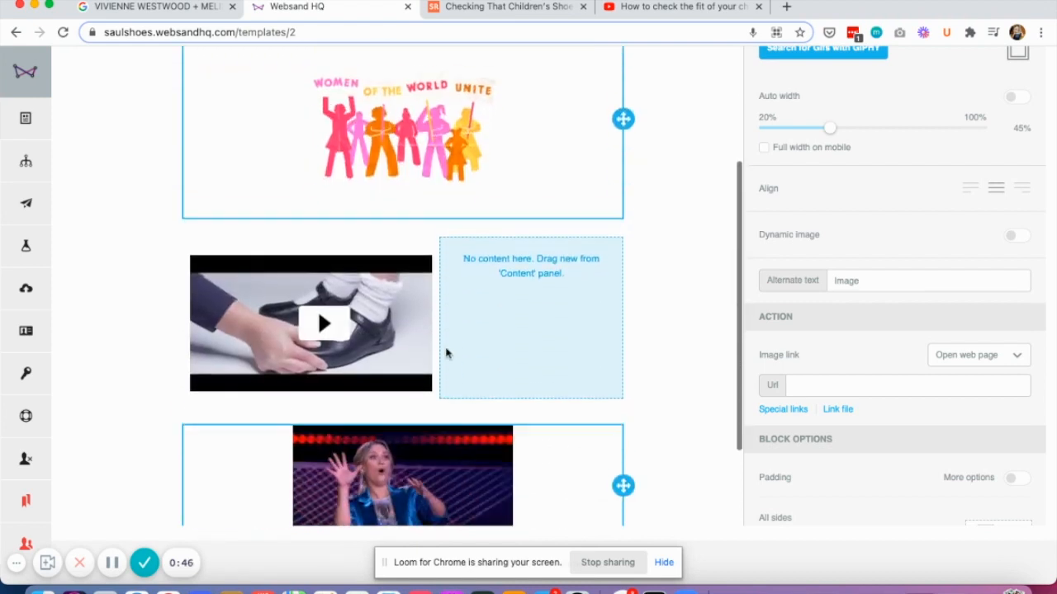
pyautogui.moveTo(440, 295); pyautogui.dragTo(418, 200)
pyautogui.scroll(-3, 413, 397)
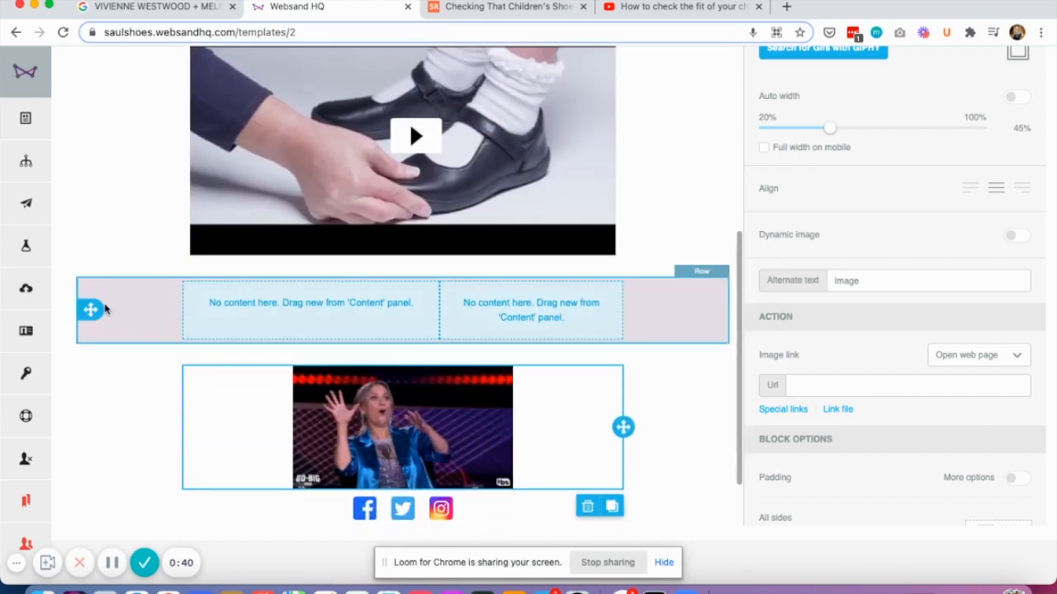
# Step: Delete the empty two-column row between the video and the GIF
pyautogui.click(105, 308)
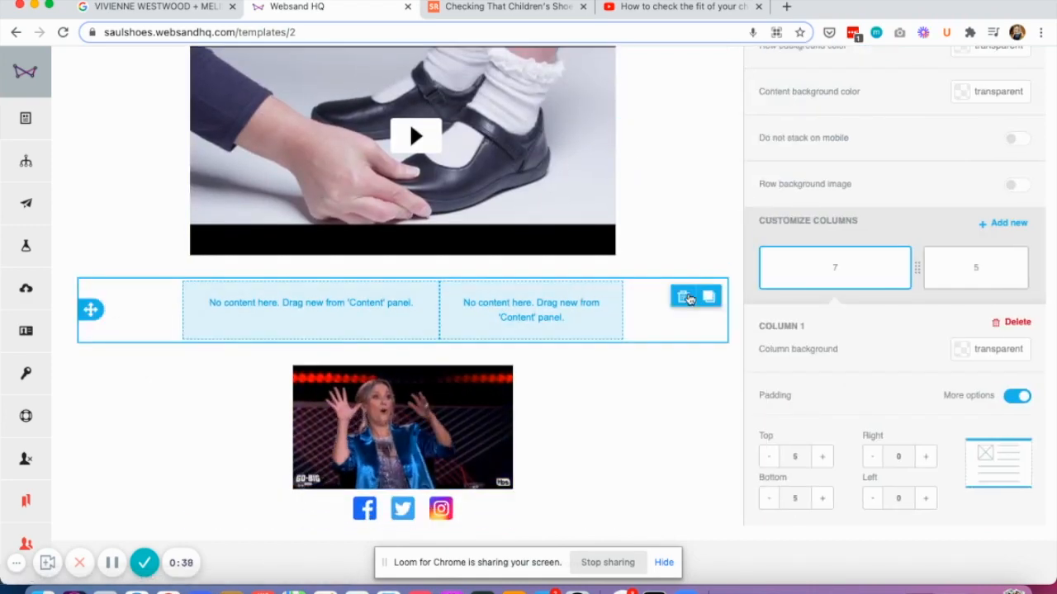
pyautogui.click(682, 297)
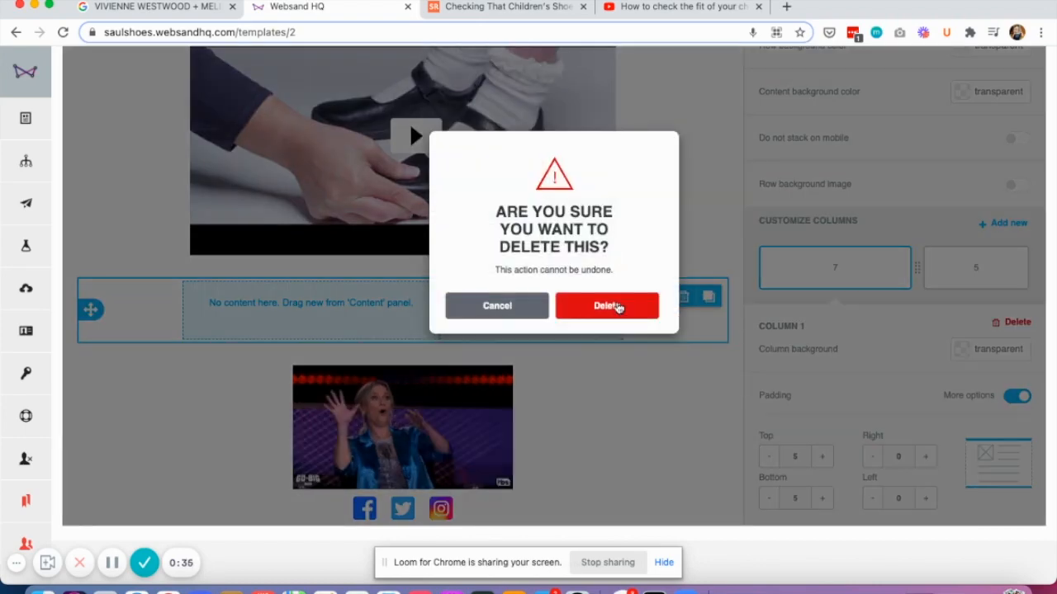
pyautogui.click(617, 307)
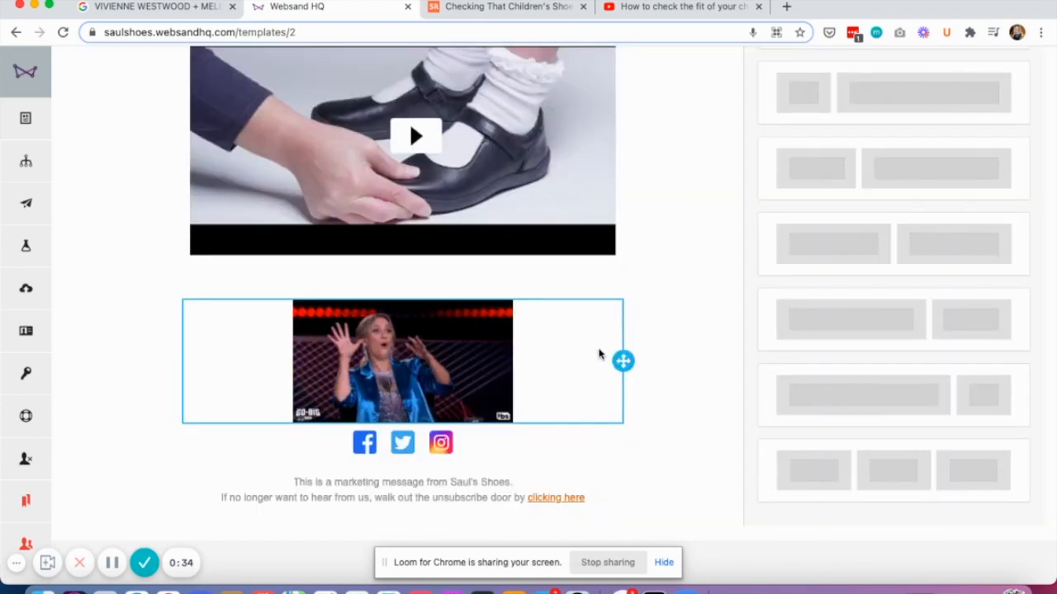